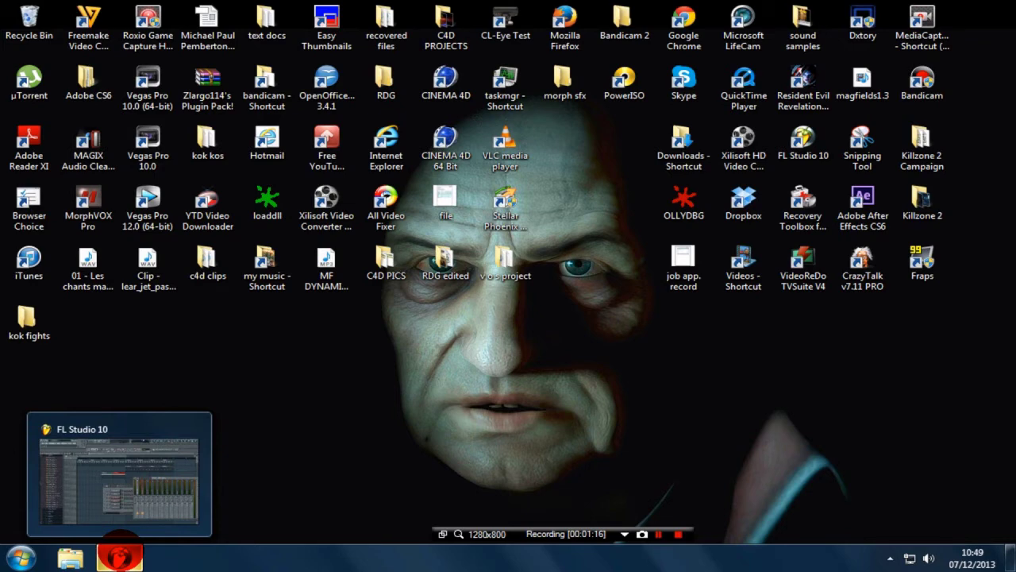
Step: Switch to FL Studio and close the mixer to uncover the playlist and the step sequencer
left_click(119, 556)
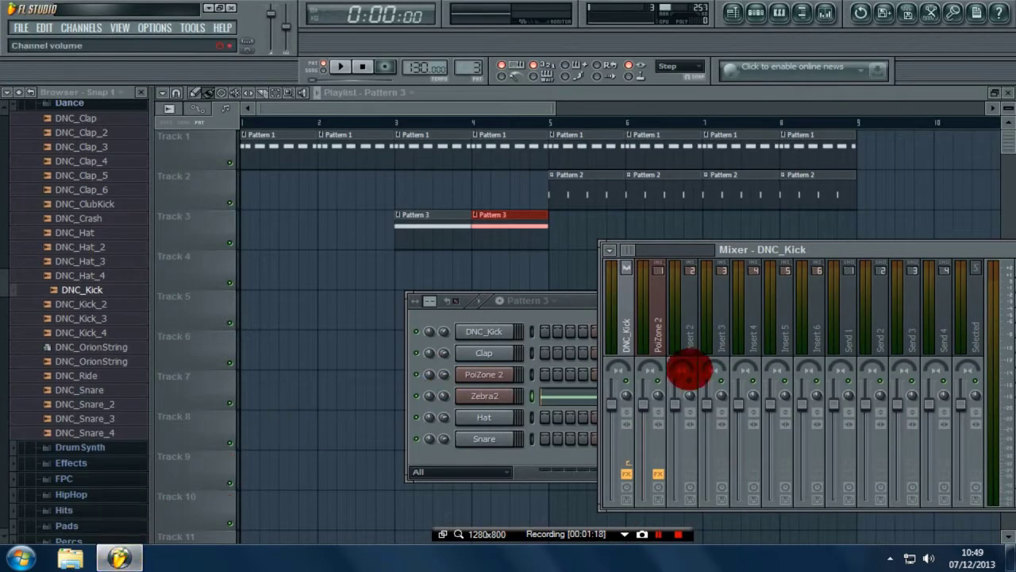
left_click_drag(880, 250, 627, 178)
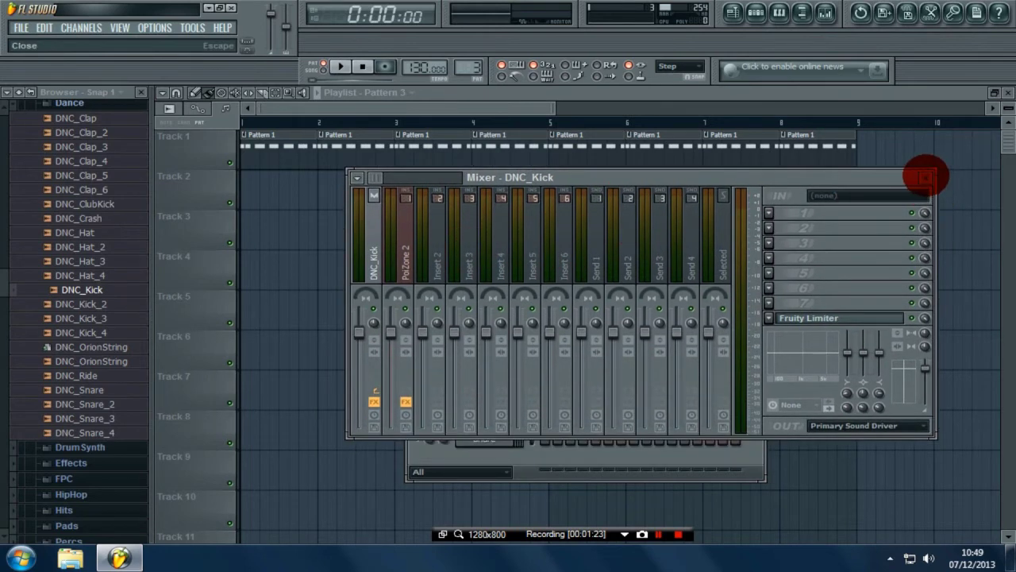
left_click(926, 177)
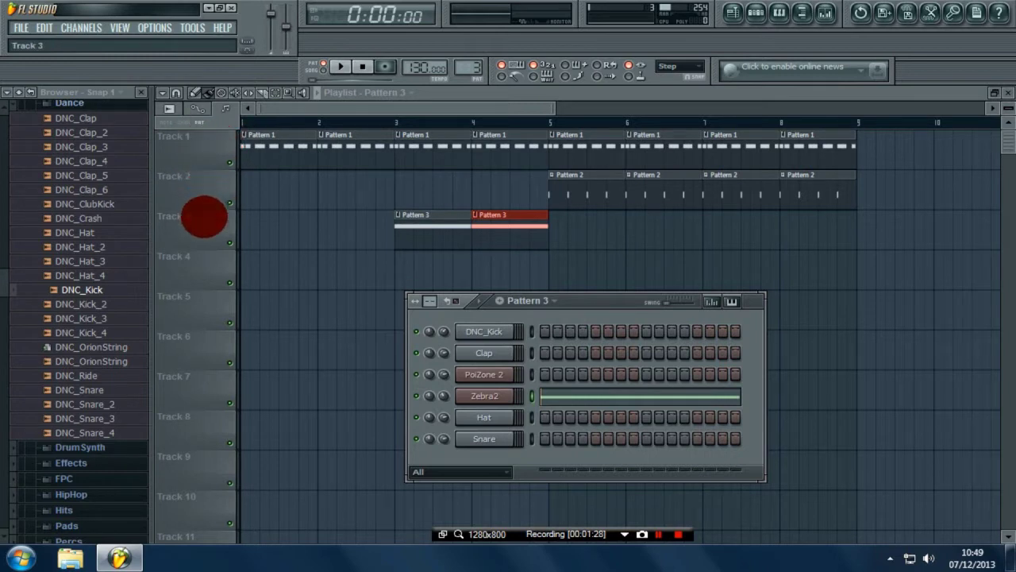
Step: Make Pattern 1 the active pattern and place the step sequencer below the playlist clips
key("1")
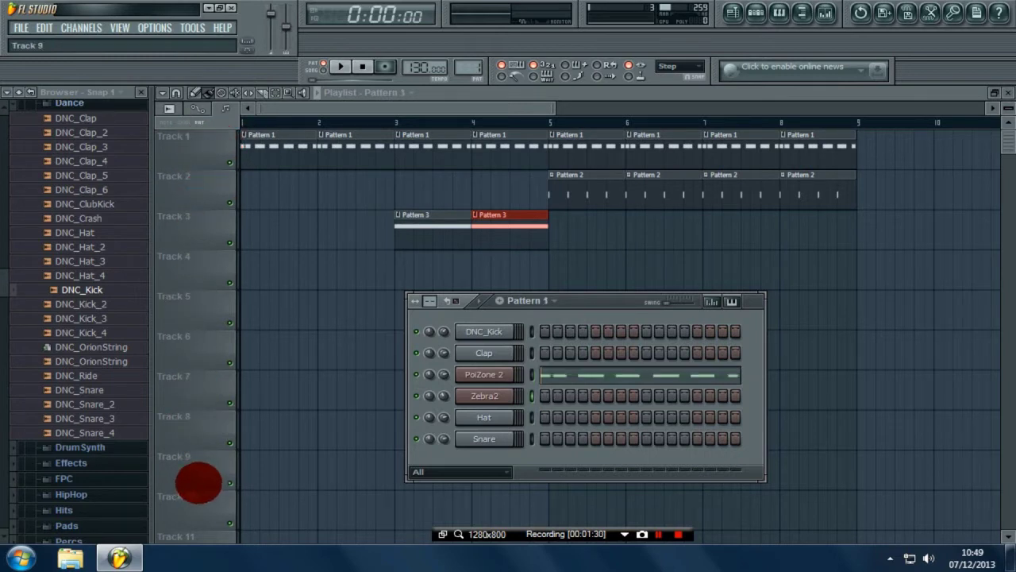
key("3")
left_click_drag(579, 299, 536, 256)
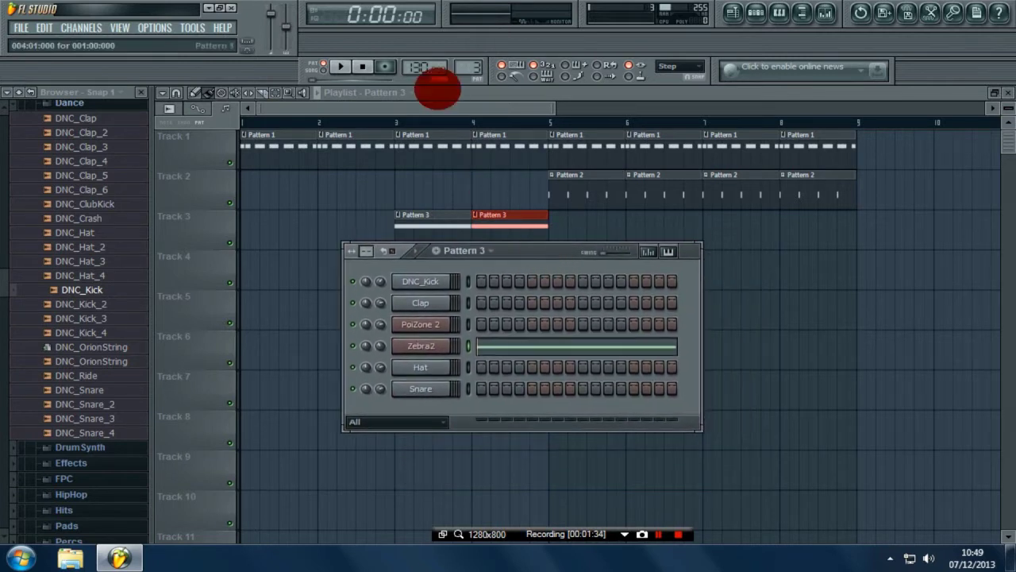
left_click_drag(478, 63, 479, 73)
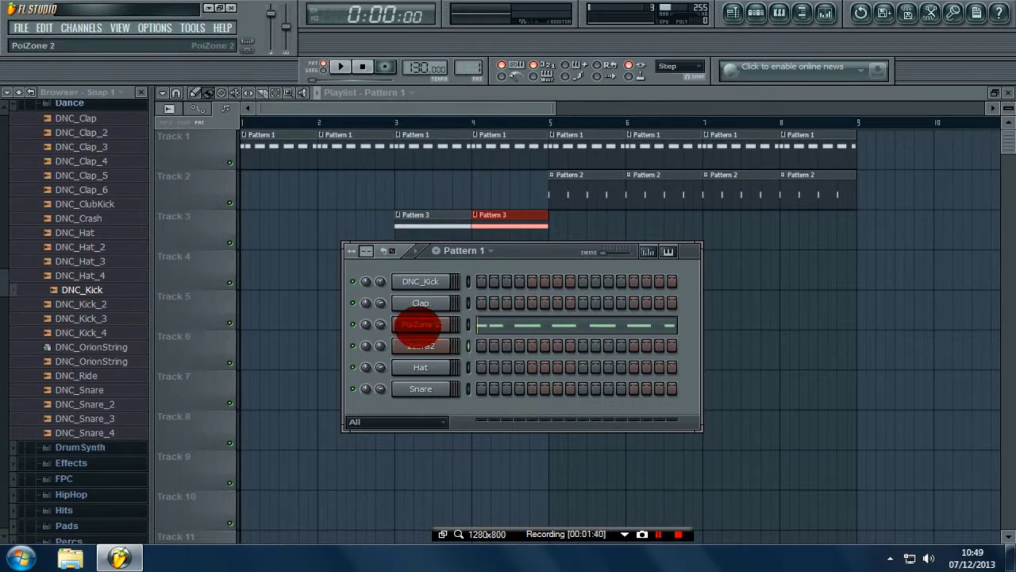
Step: Open the PoiZone 2 synth and look through its preset library around BAS Exgauster MC
left_click(416, 324)
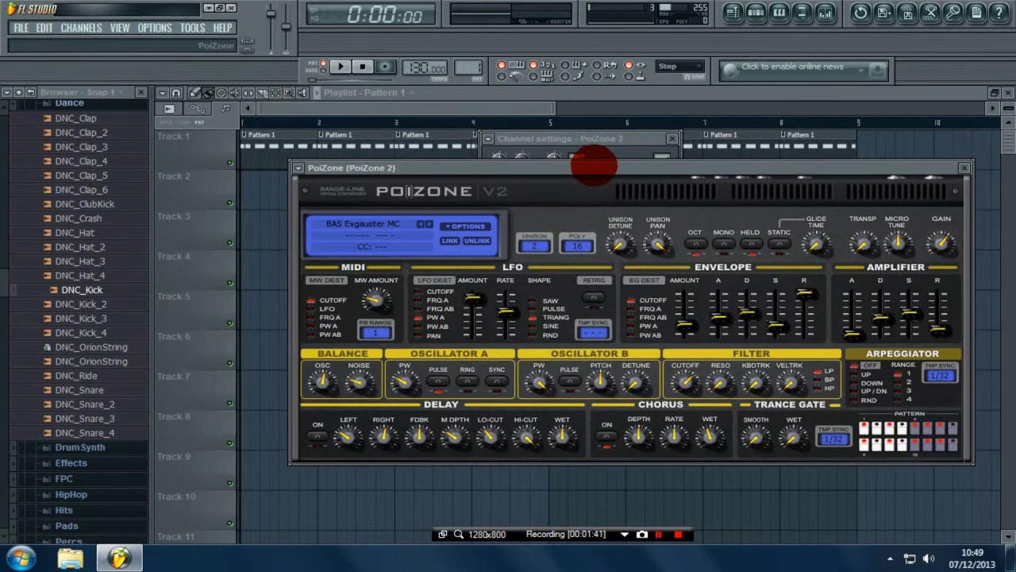
left_click_drag(594, 165, 592, 193)
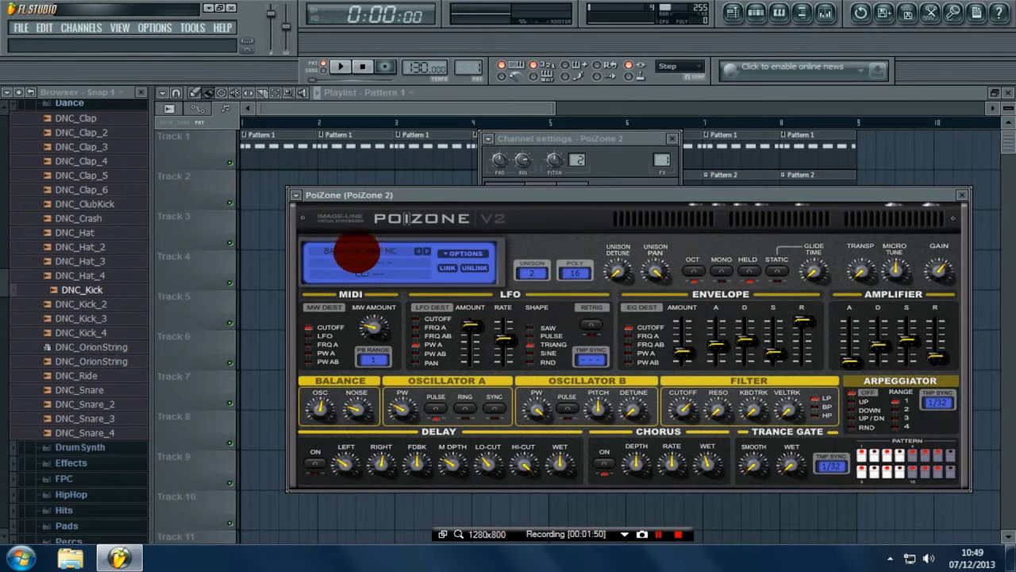
left_click(357, 252)
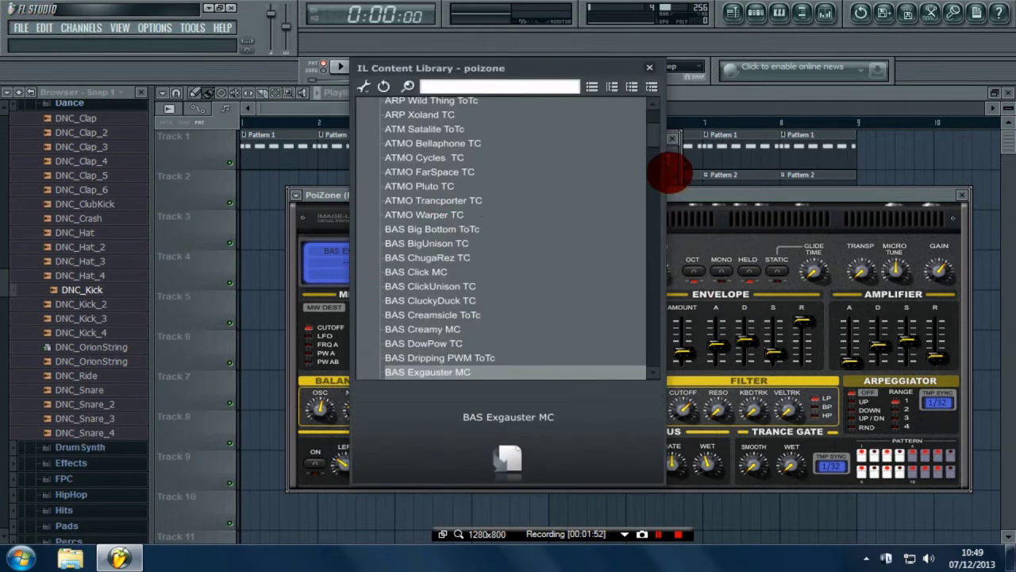
scroll(648, 139, "up", 6)
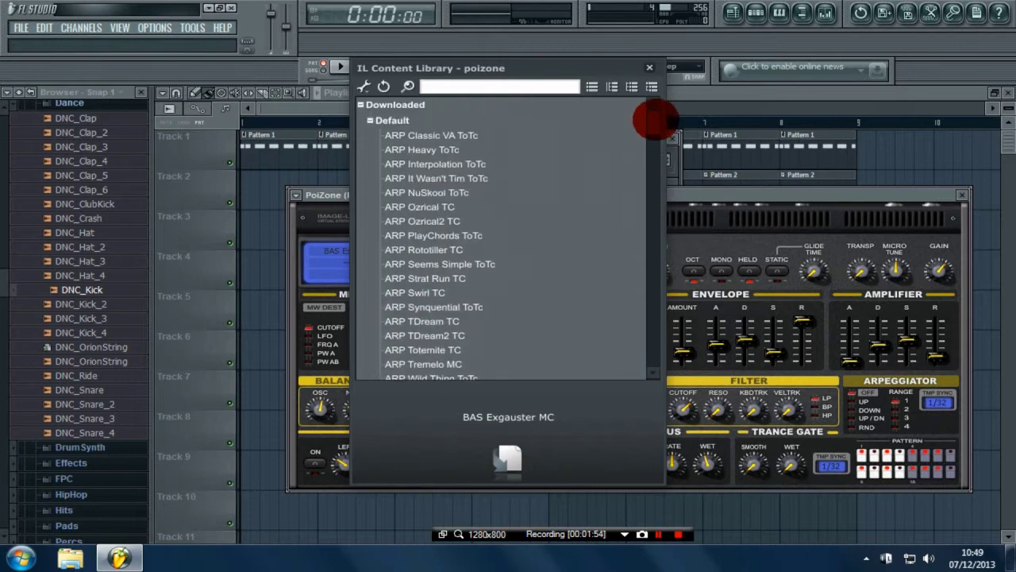
scroll(656, 135, "down", 10)
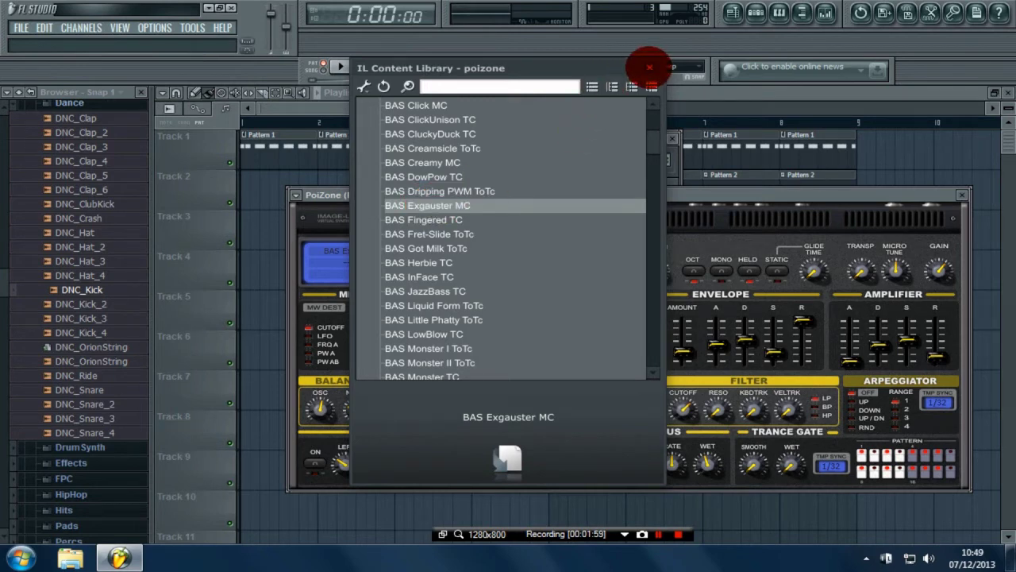
left_click(650, 67)
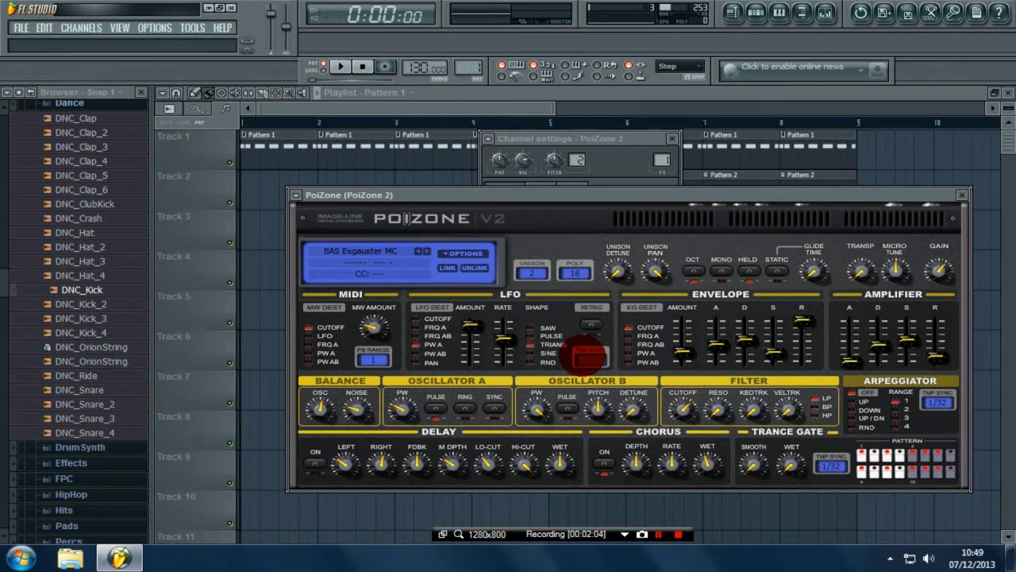
Step: Open Pattern 1's PoiZone 2 notes in the piano roll and audition the pattern
double_click(433, 136)
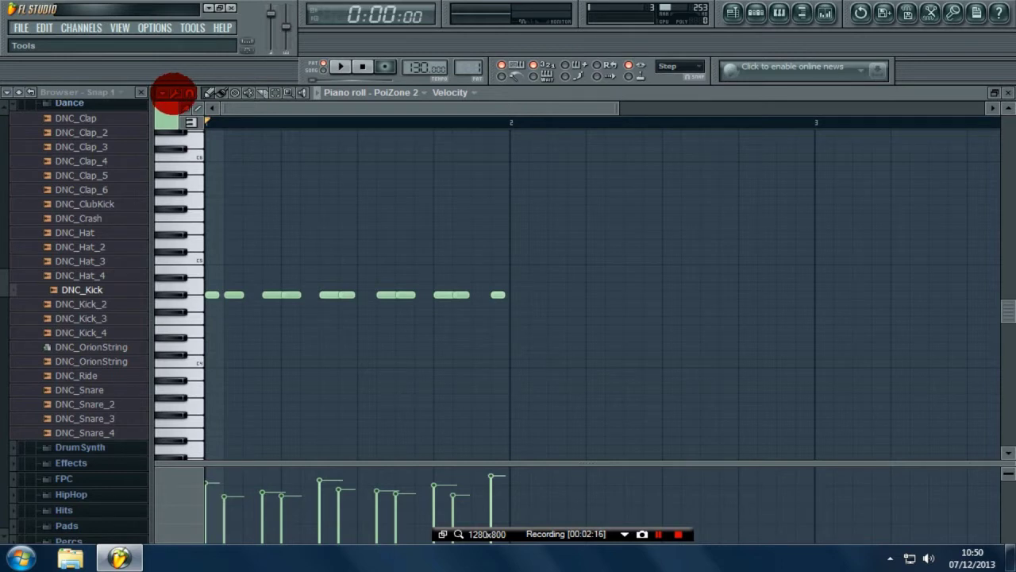
left_click(173, 94)
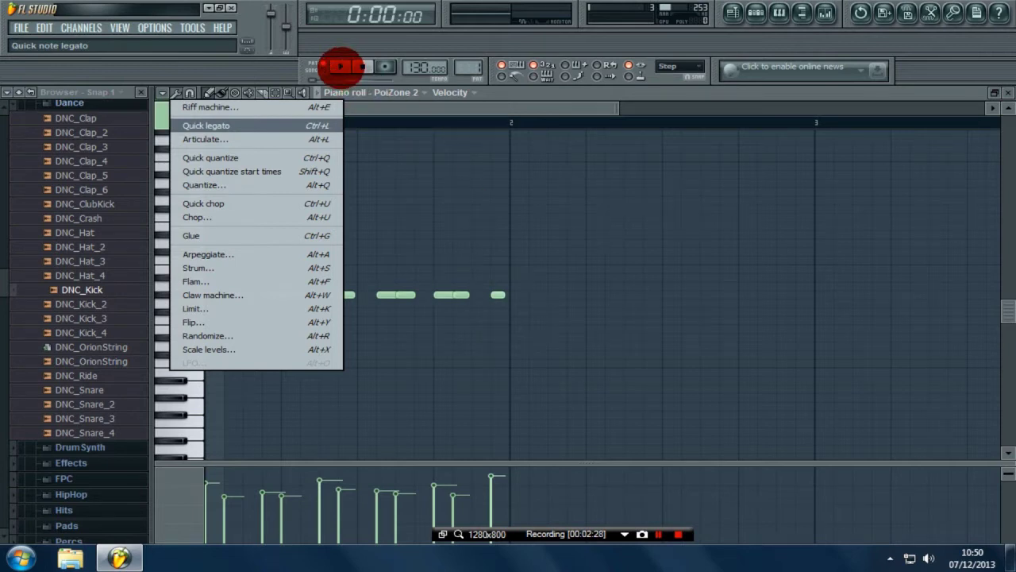
left_click(340, 67)
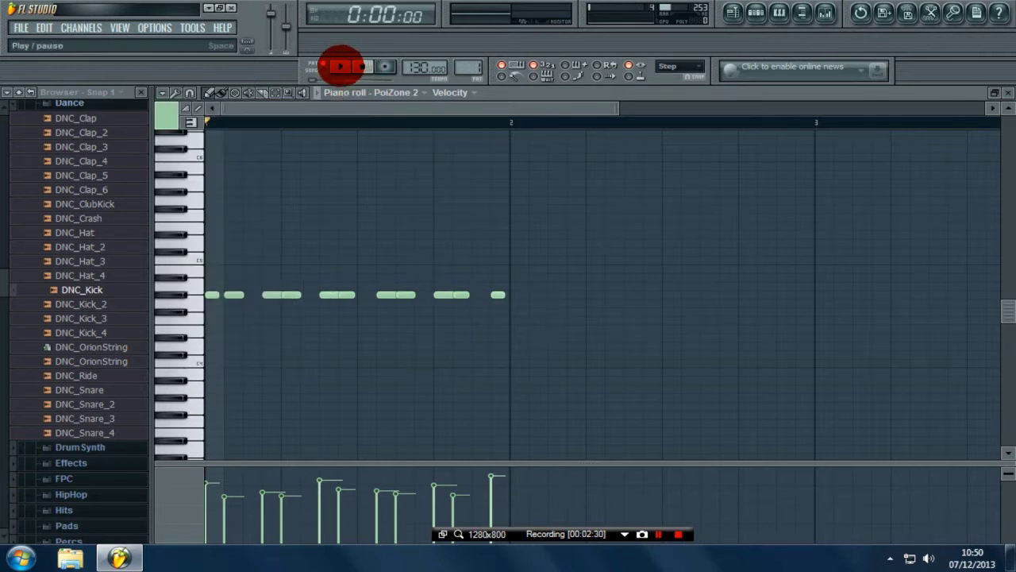
left_click(340, 67)
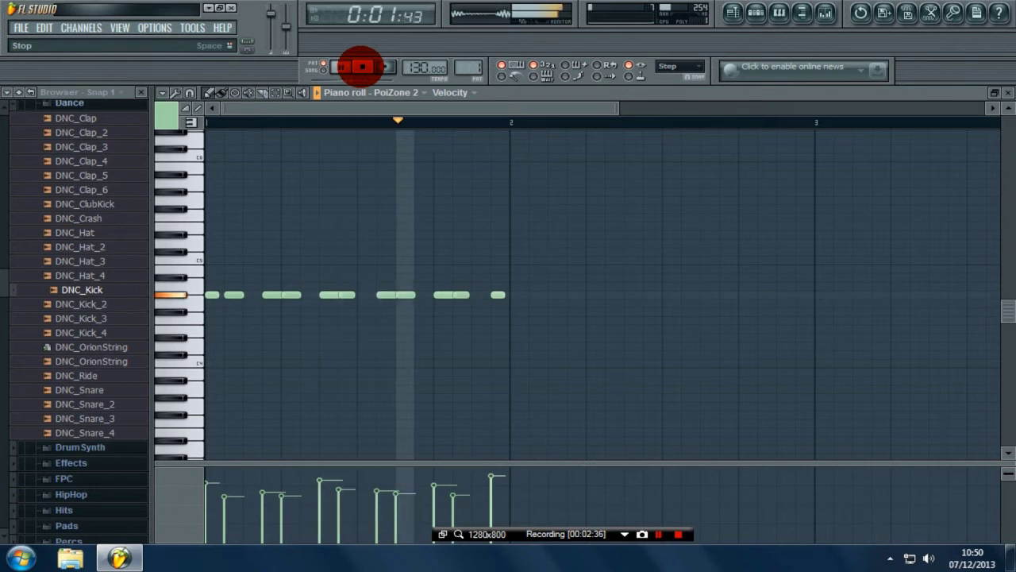
left_click(362, 67)
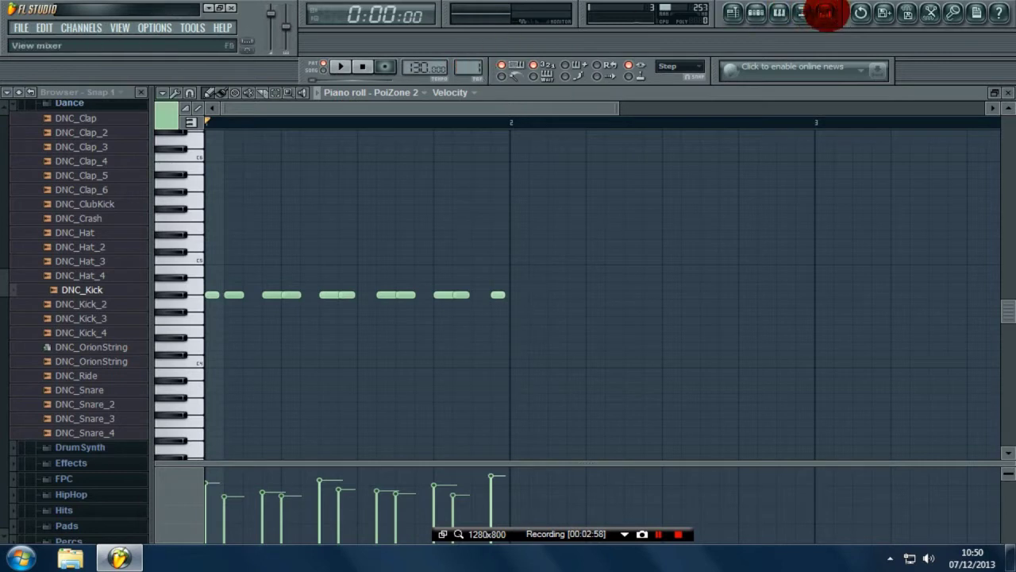
Step: Show the mixer and the step sequencer over the piano roll, with the mixer in front
left_click(826, 13)
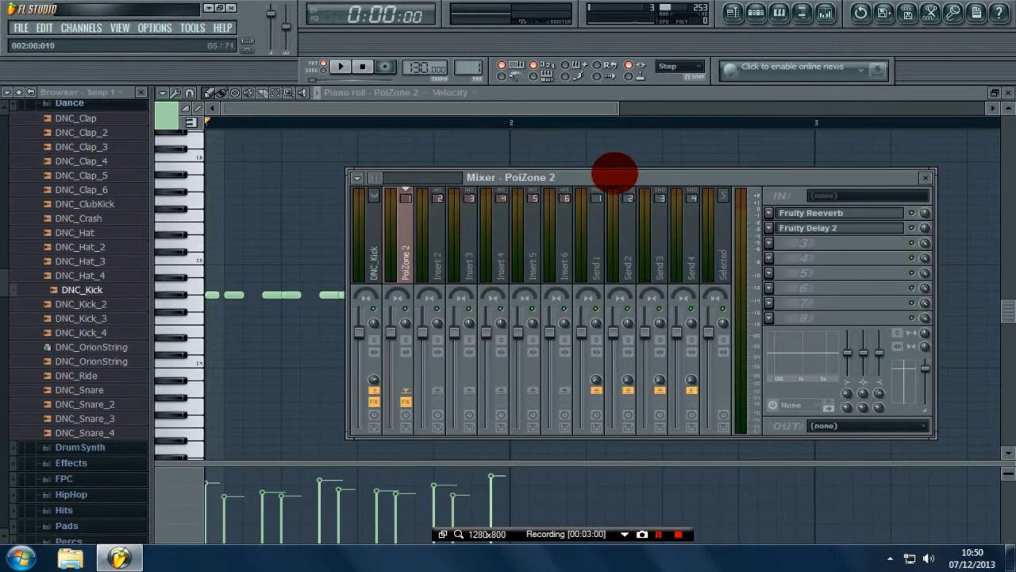
left_click_drag(614, 172, 601, 153)
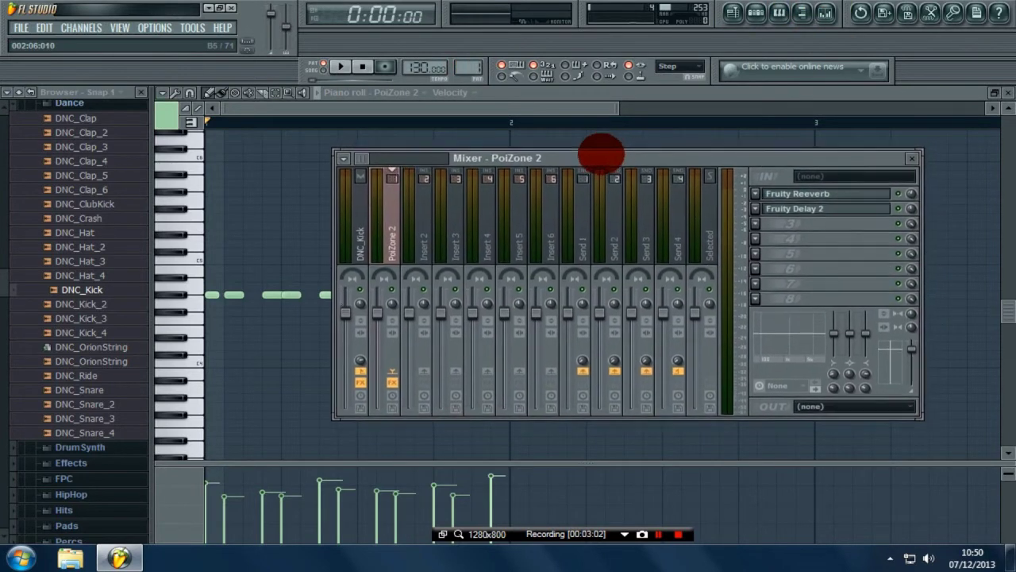
left_click(755, 13)
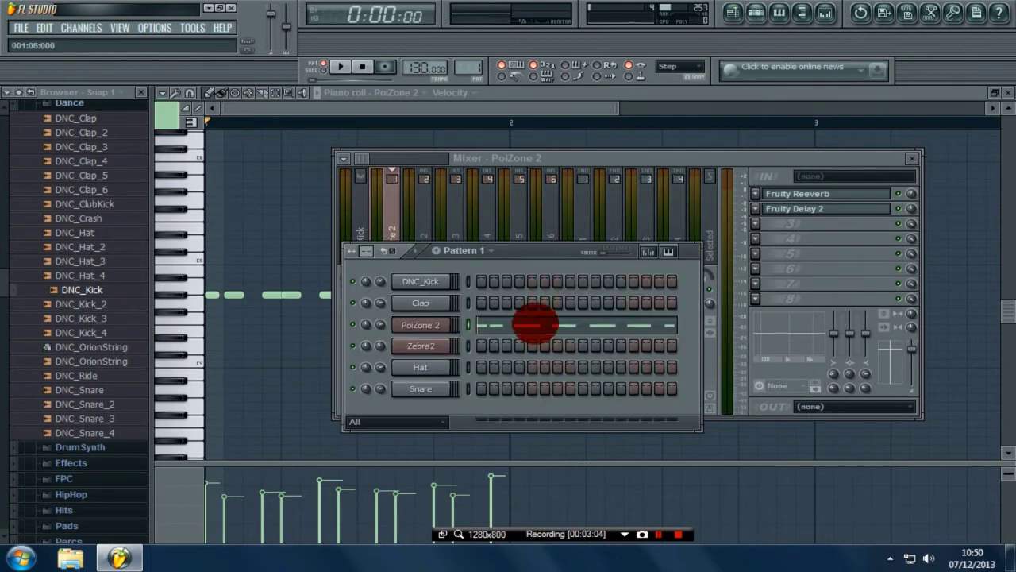
left_click_drag(545, 245, 514, 221)
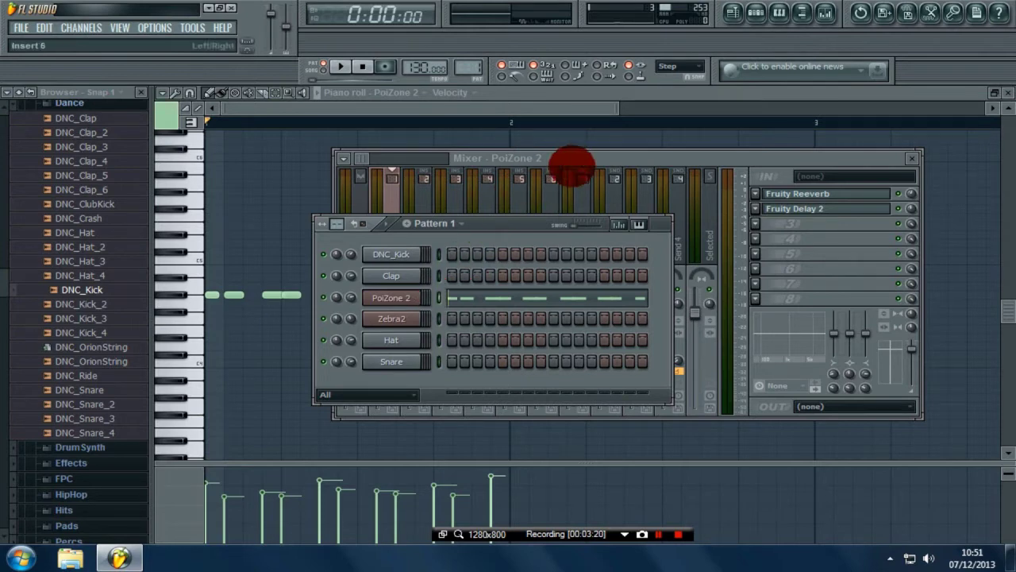
left_click(578, 160)
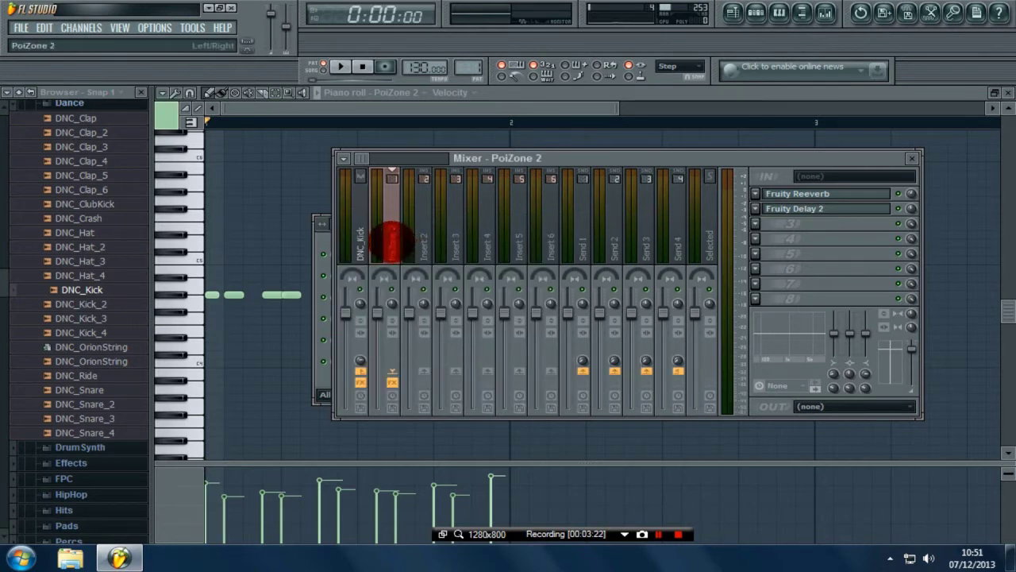
Step: View the options for linking selected channels to the PoiZone 2 mixer track
right_click(389, 238)
mouse_move(403, 219)
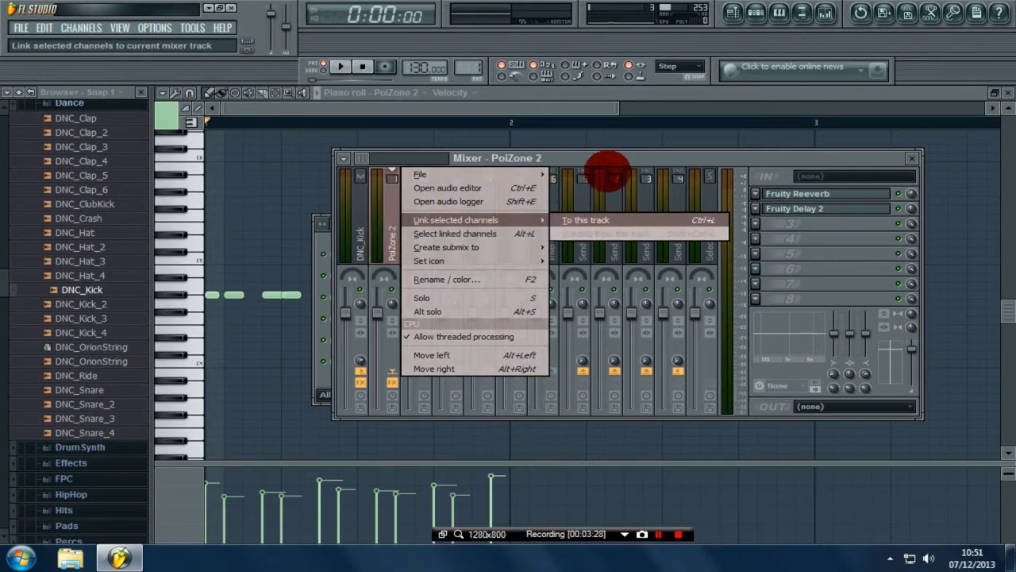
left_click(611, 157)
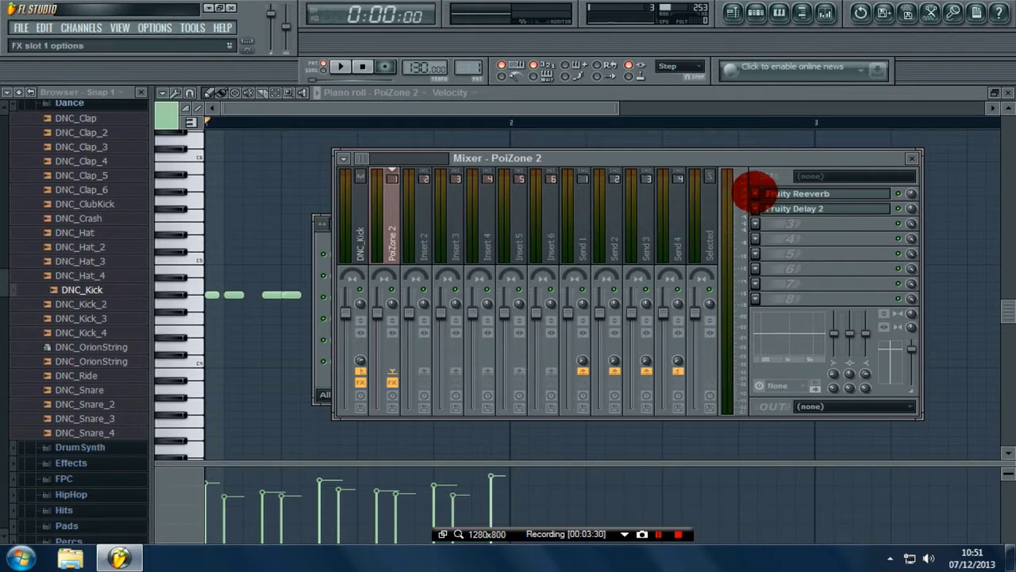
Step: Look through the Fruity Reeverb slot's presets and replacement options, and the list of effects available for slot 3
left_click(755, 193)
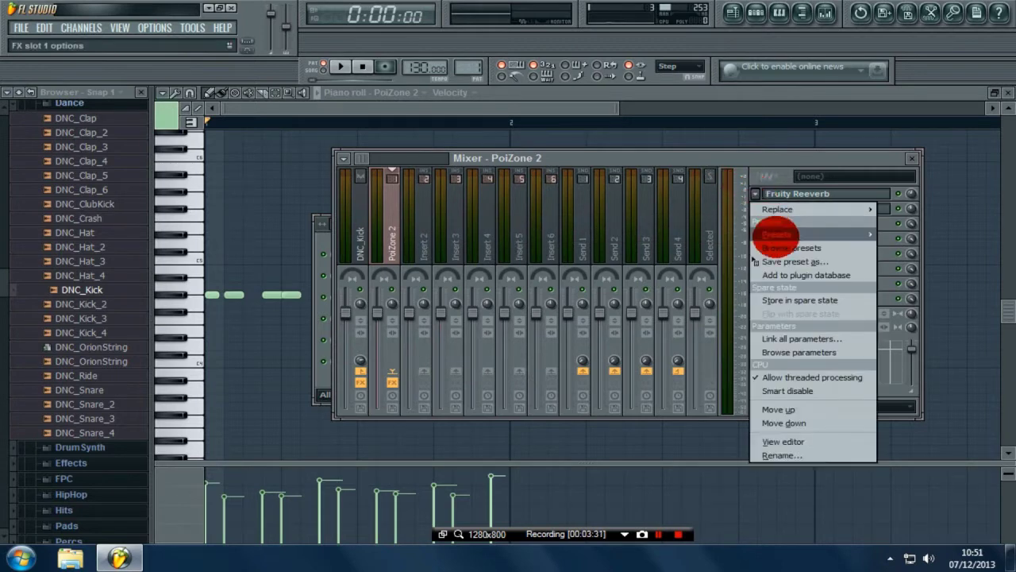
mouse_move(777, 234)
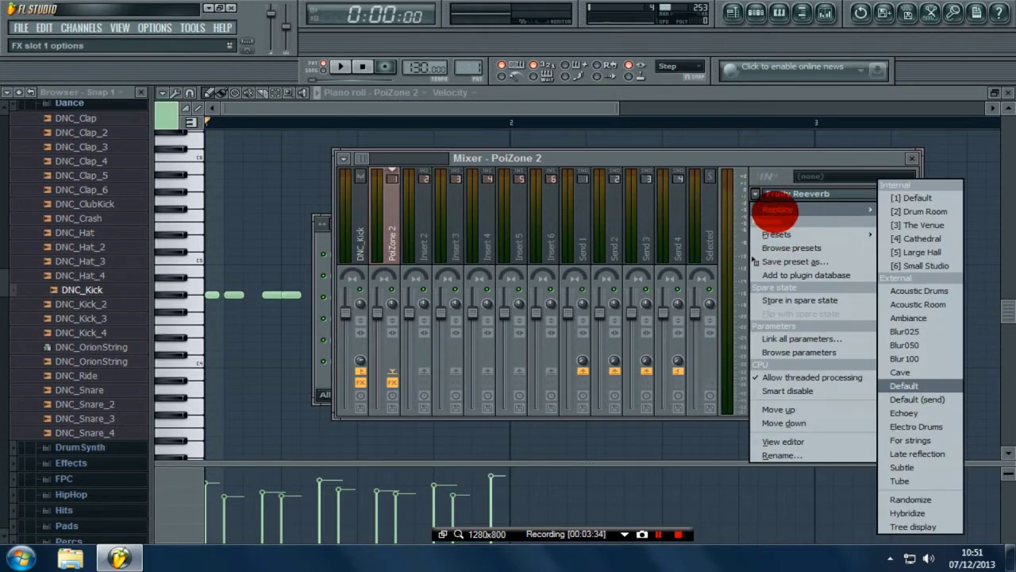
mouse_move(778, 210)
left_click(740, 150)
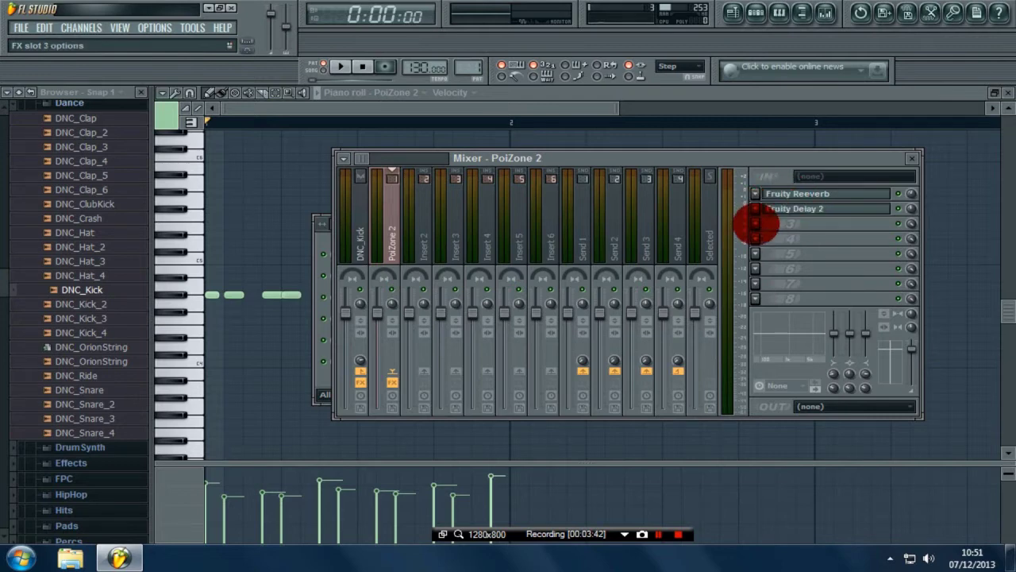
left_click(755, 223)
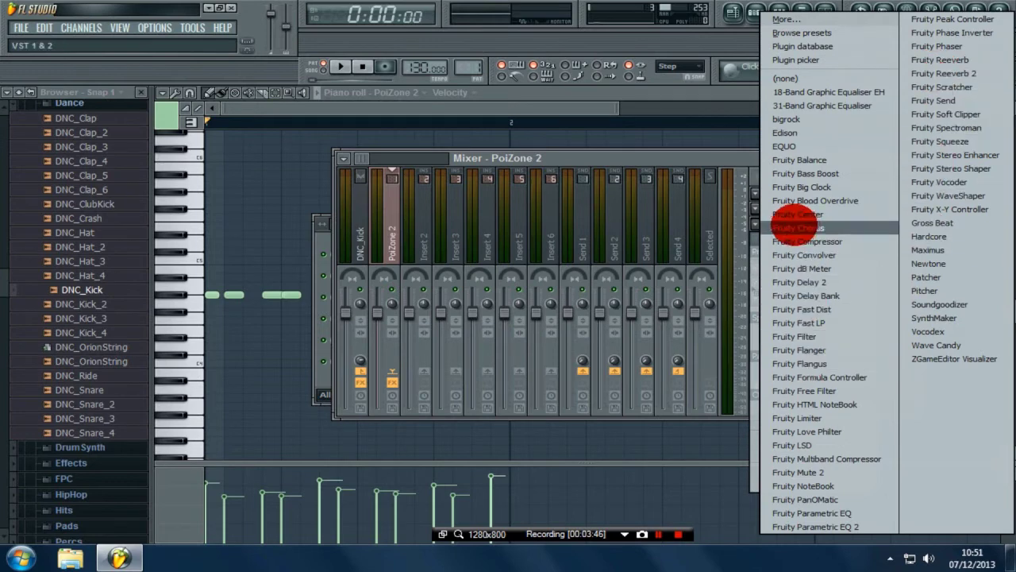
left_click(714, 161)
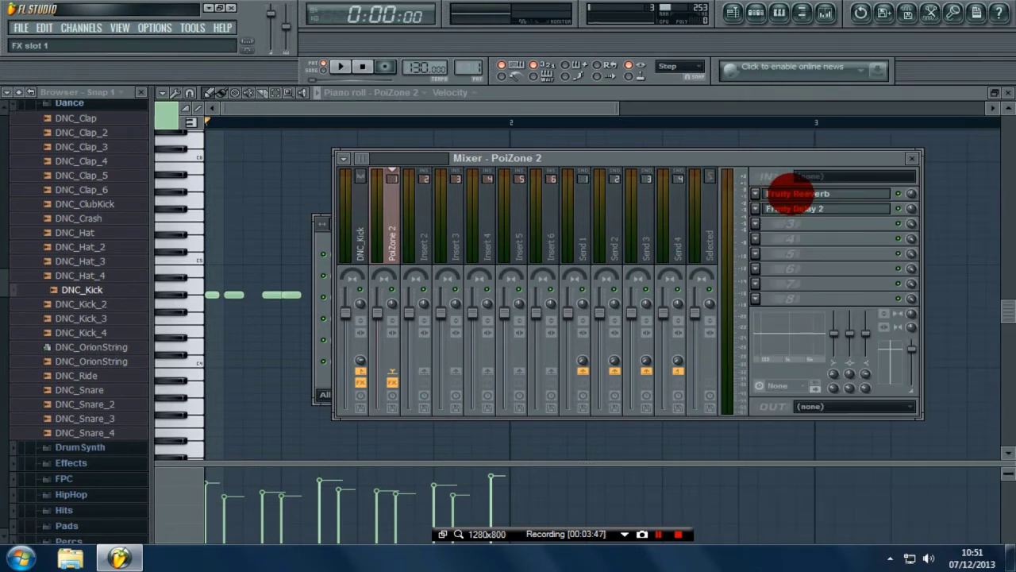
Step: Open the Fruity Reeverb settings on the PoiZone 2 track and view its plugin options
left_click(794, 193)
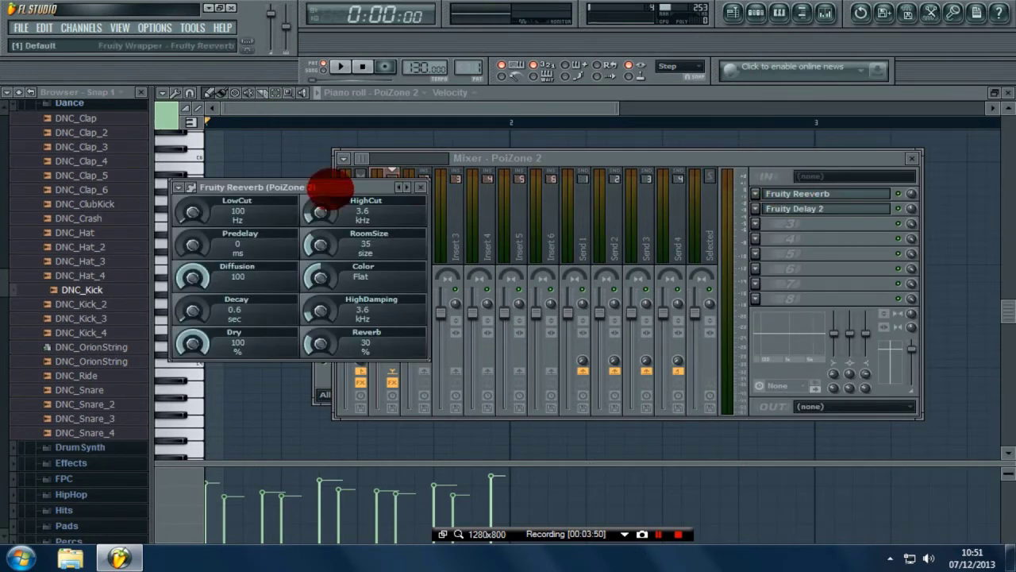
left_click_drag(329, 187, 349, 178)
left_click(208, 175)
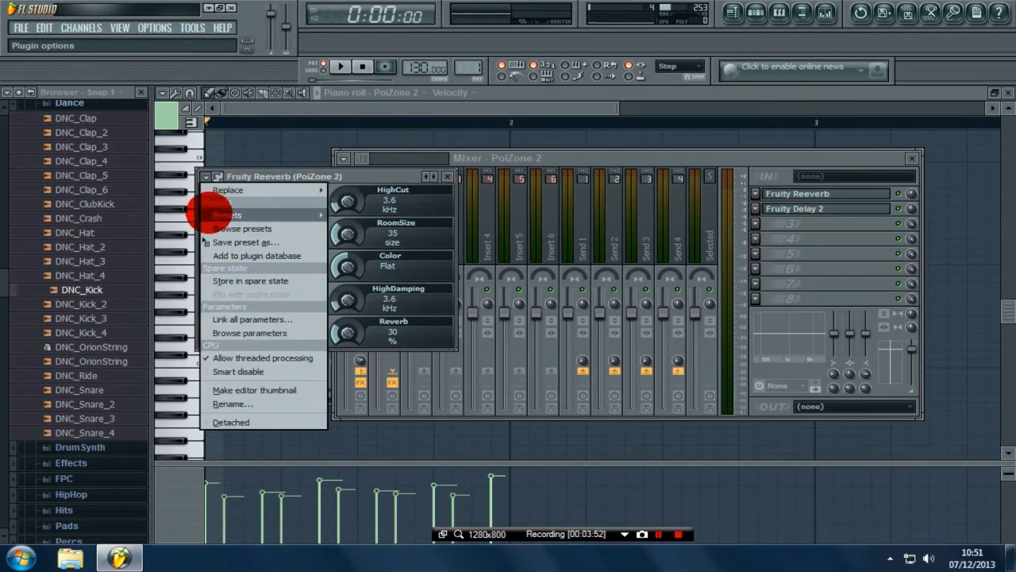
left_click(389, 168)
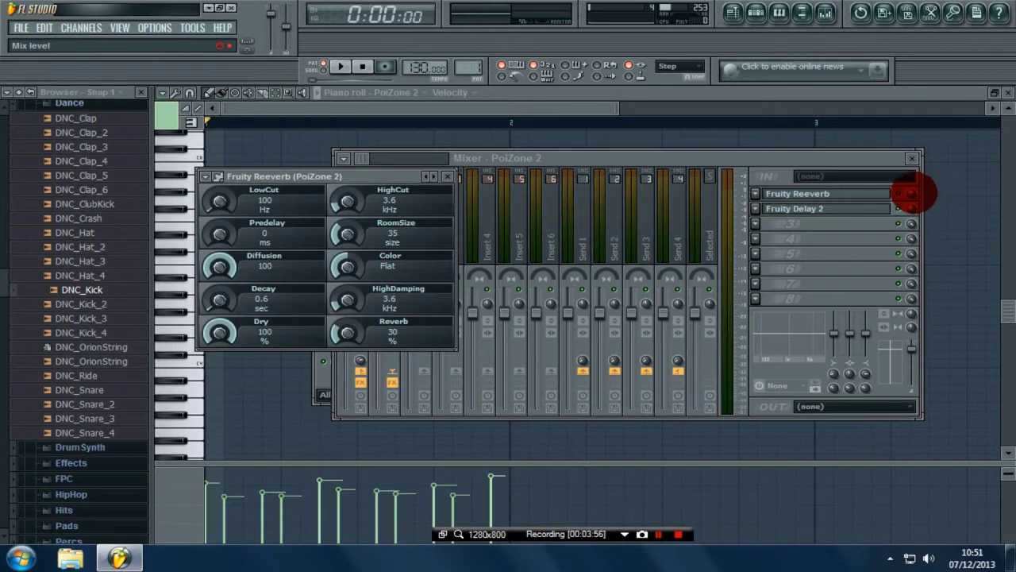
Step: Check the Fruity Reeverb mix level and open the Fruity Delay 2 settings on the PoiZone 2 track
left_click(909, 193)
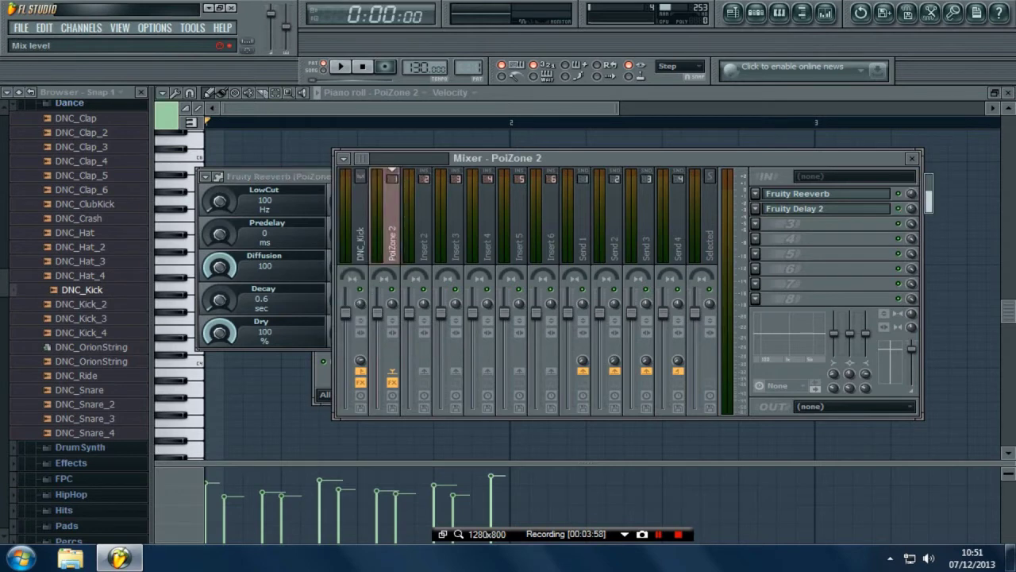
left_click(910, 193)
left_click_drag(911, 194, 910, 208)
left_click(812, 209)
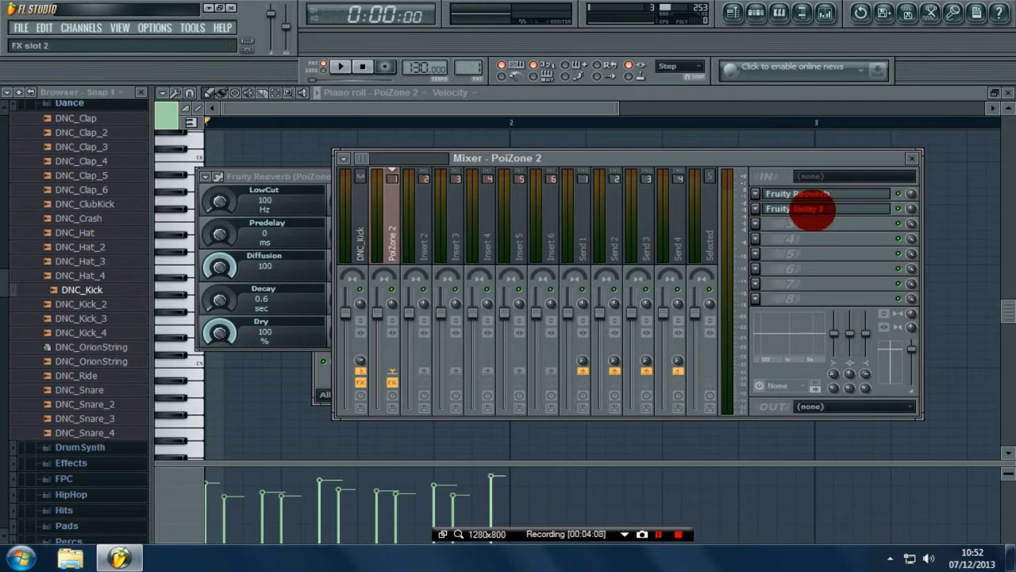
left_click(809, 209)
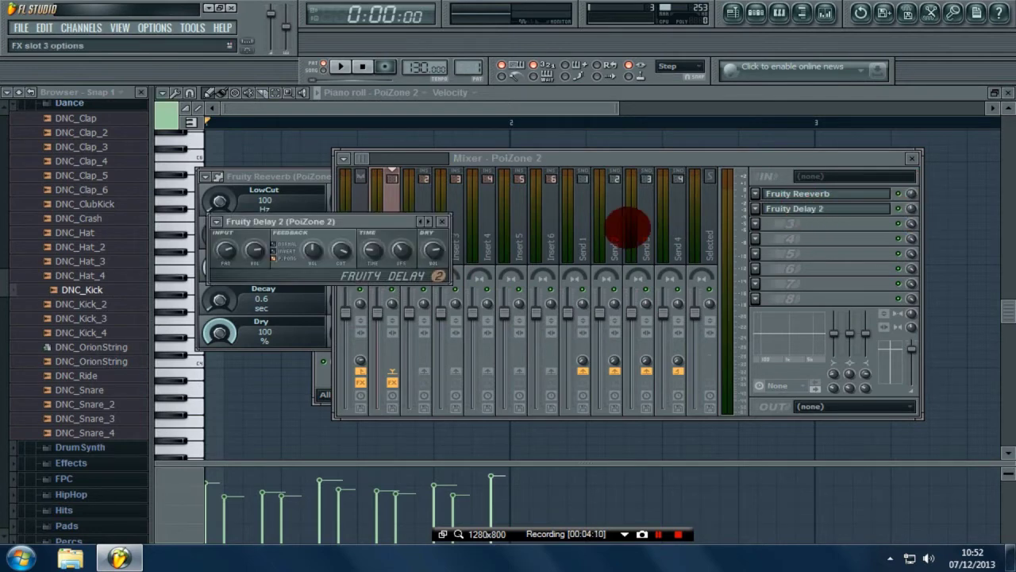
Step: View the Fruity Delay 2 plugin options and its preset list, and check its mix level on the PoiZone 2 track
left_click_drag(378, 227, 454, 189)
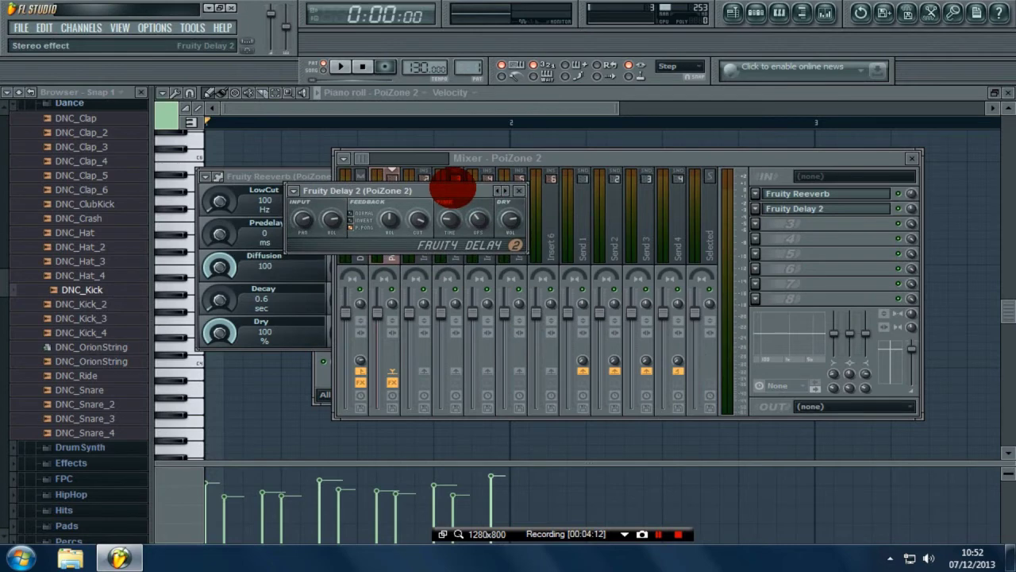
left_click(293, 191)
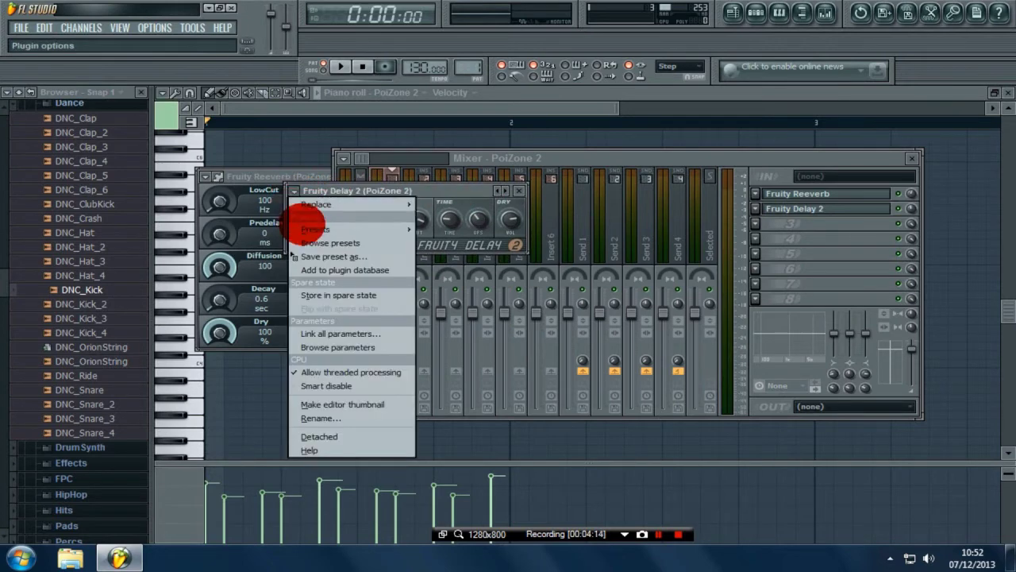
mouse_move(309, 228)
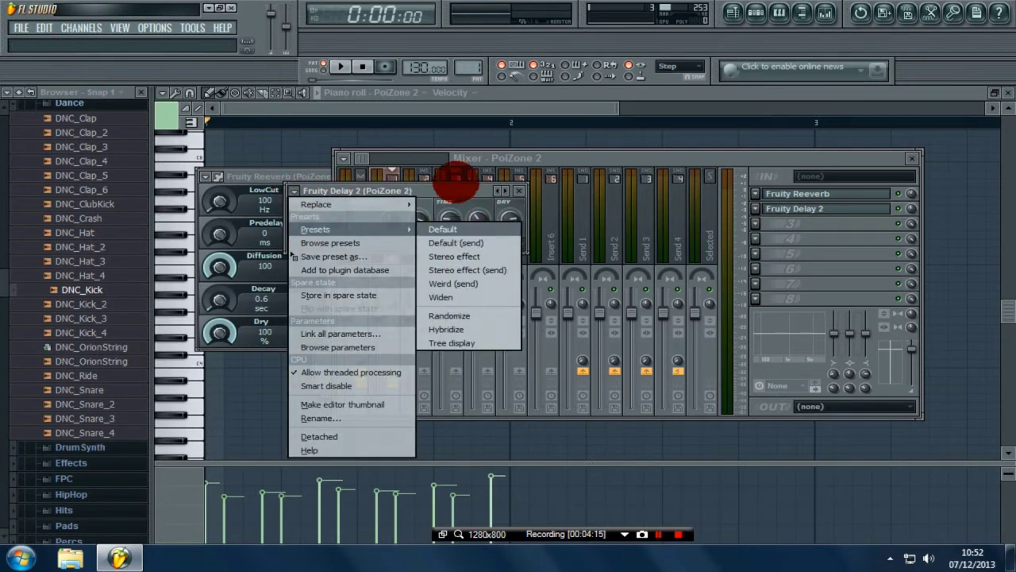
left_click(458, 183)
left_click(915, 211)
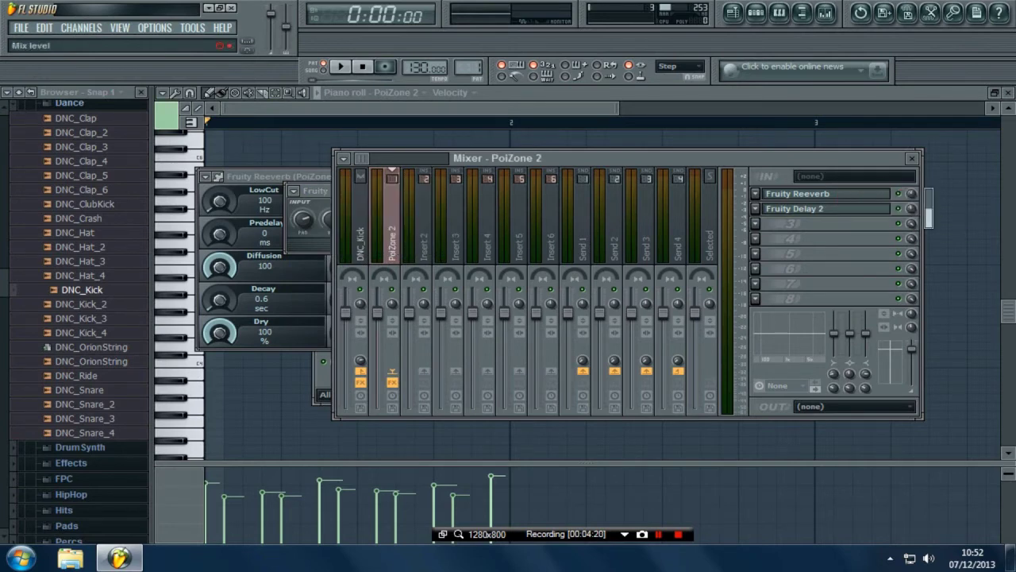
left_click(911, 208)
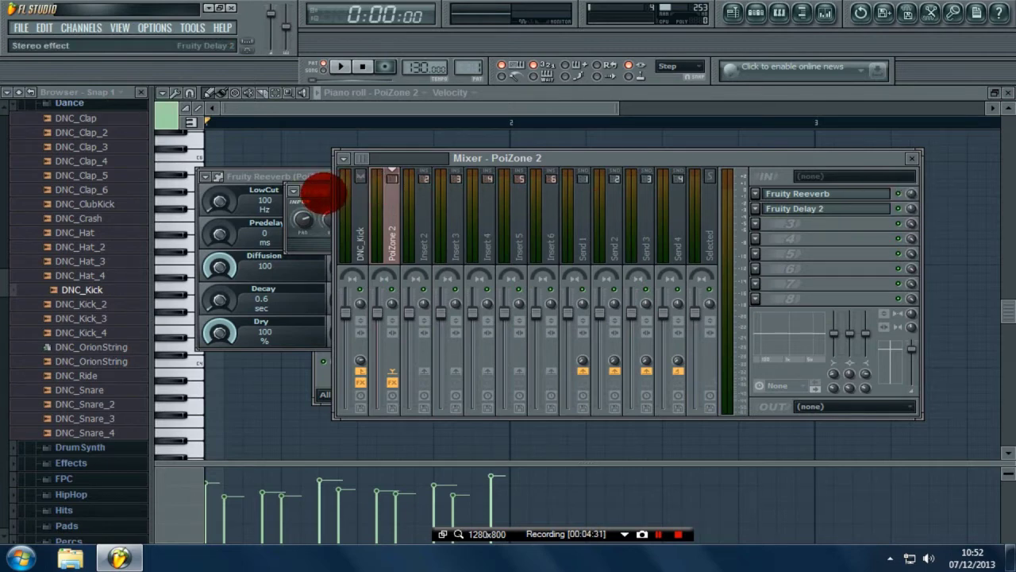
Step: Close the Fruity Delay 2 and Fruity Reeverb settings windows
left_click(318, 195)
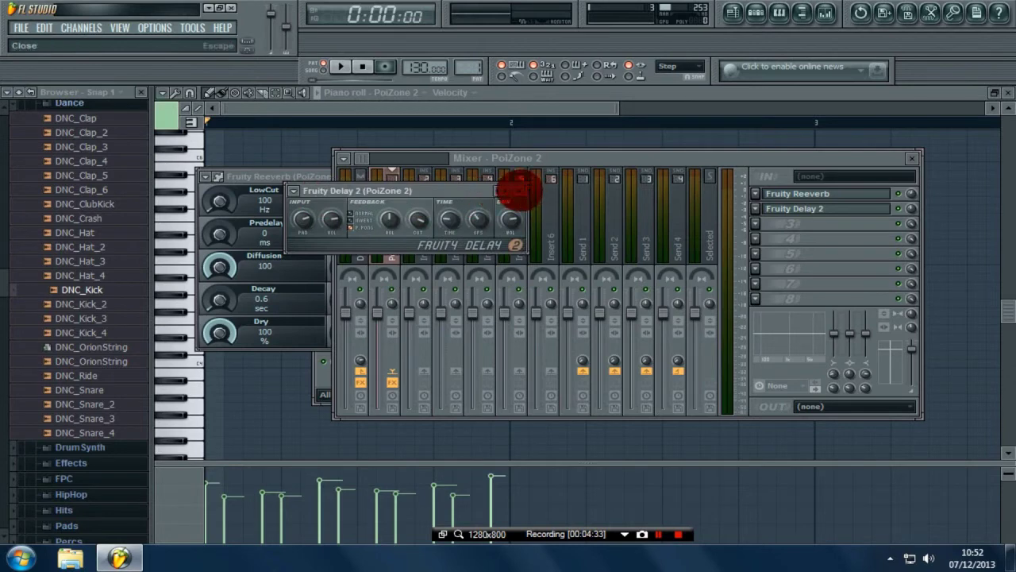
left_click(499, 190)
left_click(317, 175)
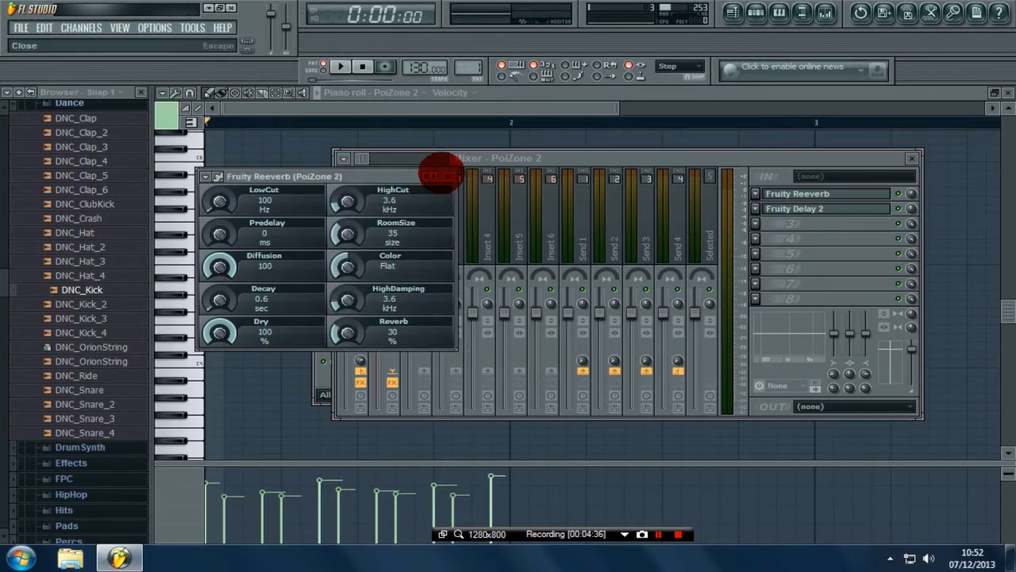
left_click(446, 177)
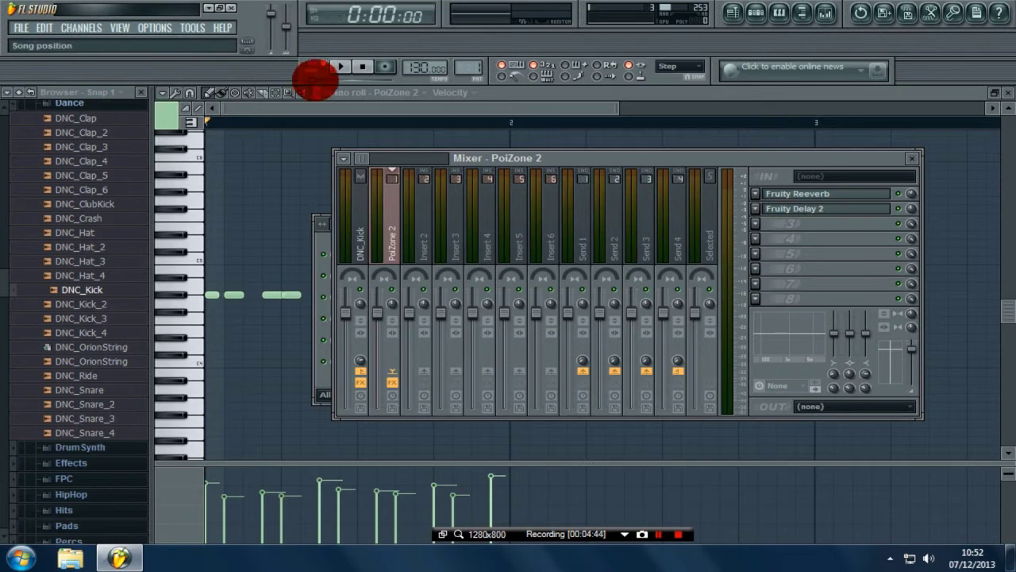
Step: Play Pattern 1 and Pattern 2 in turn, stopping playback after each
left_click(340, 66)
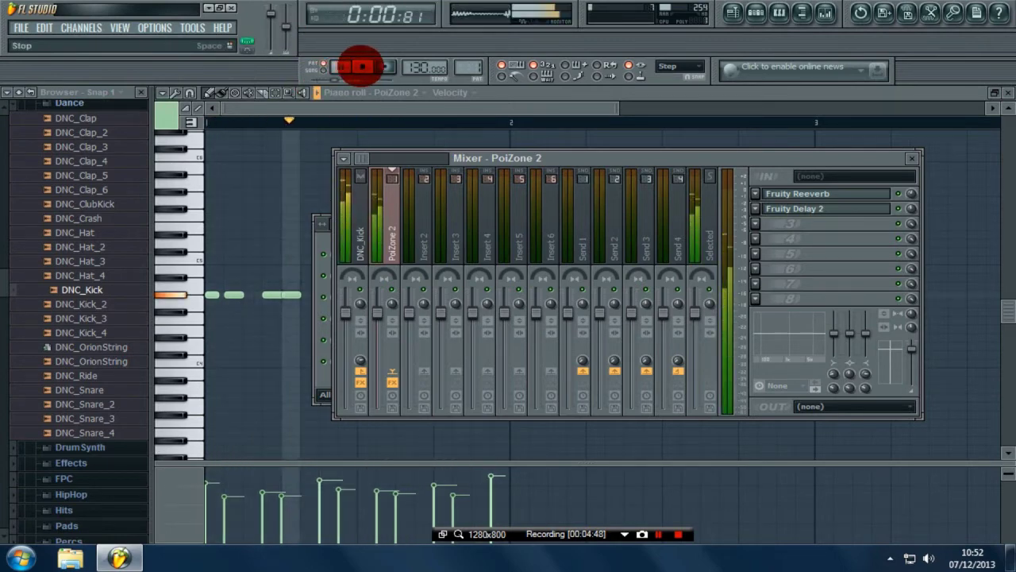
left_click(362, 66)
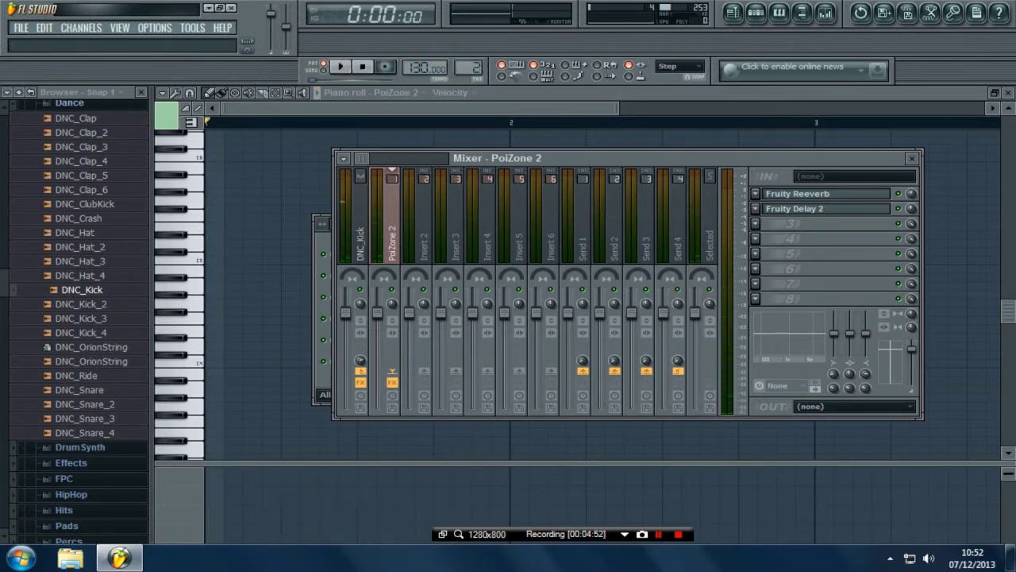
left_click(340, 67)
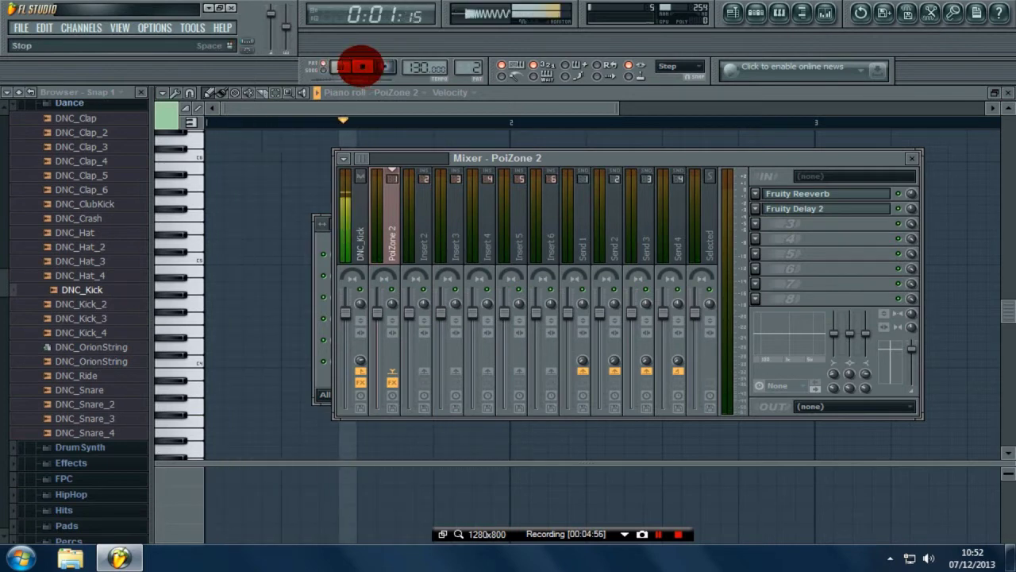
left_click(362, 67)
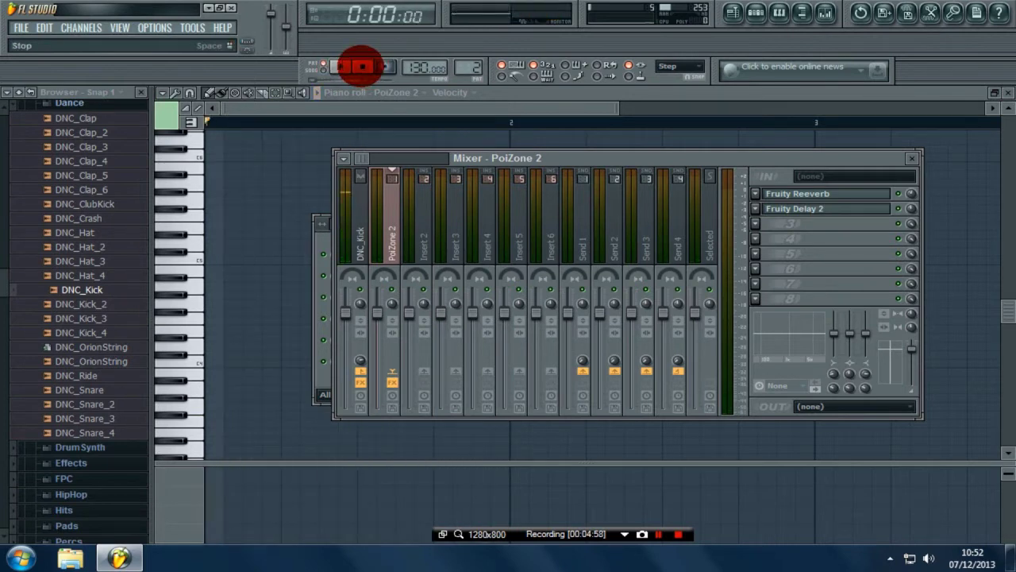
Step: Look through the Club and Dance drum samples in the browser, and close the mixer
scroll(11, 262, "up", 5)
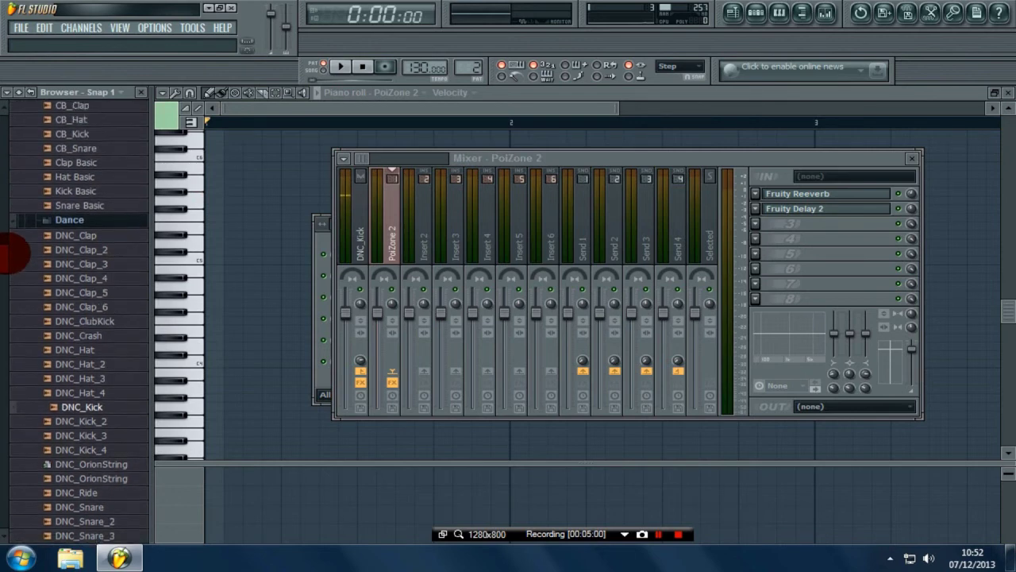
scroll(24, 248, "up", 2)
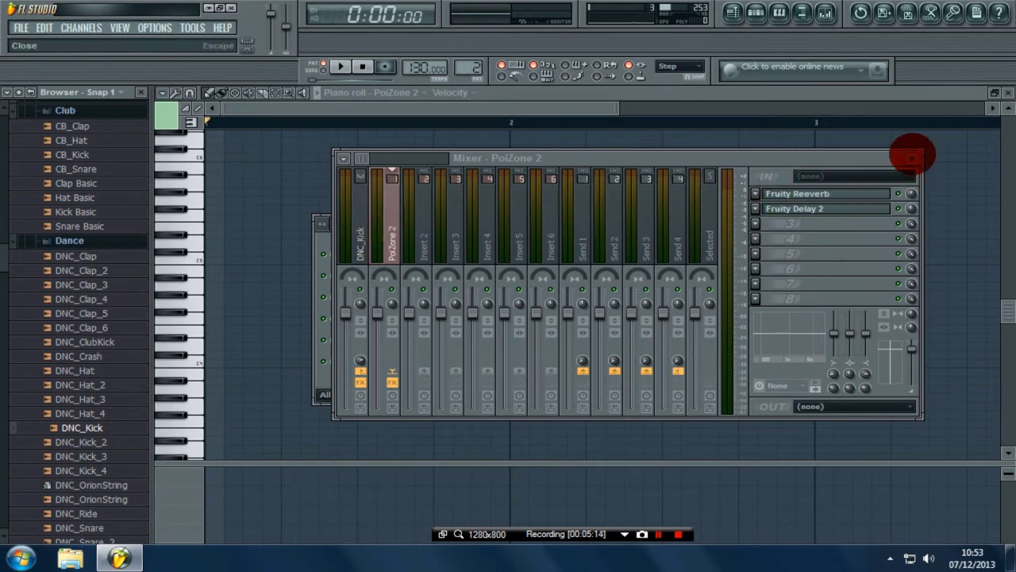
left_click(912, 157)
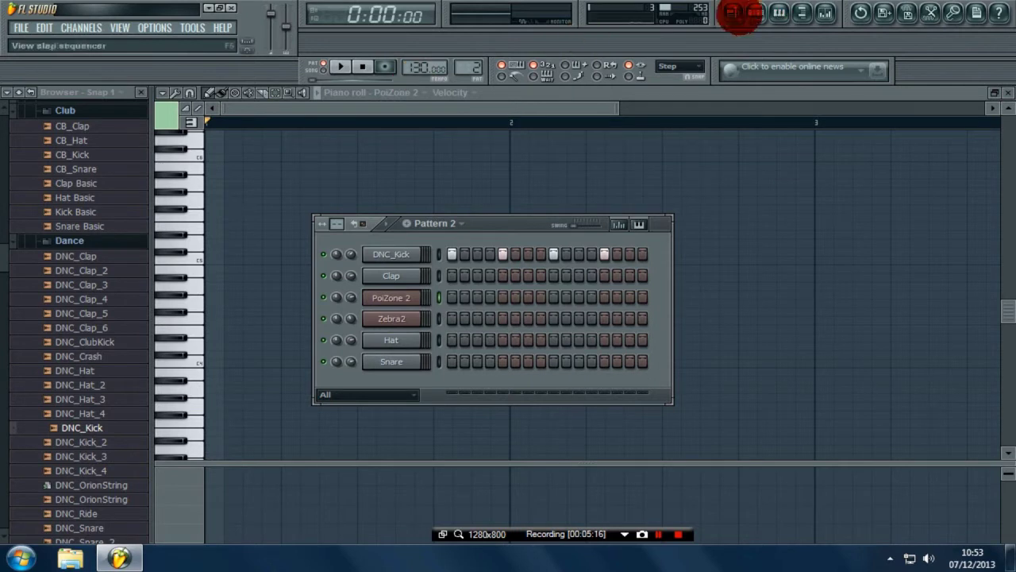
Step: Open the Pattern 1 clip from the playlist in the PoiZone 2 piano roll and view the note editing tools
left_click(733, 12)
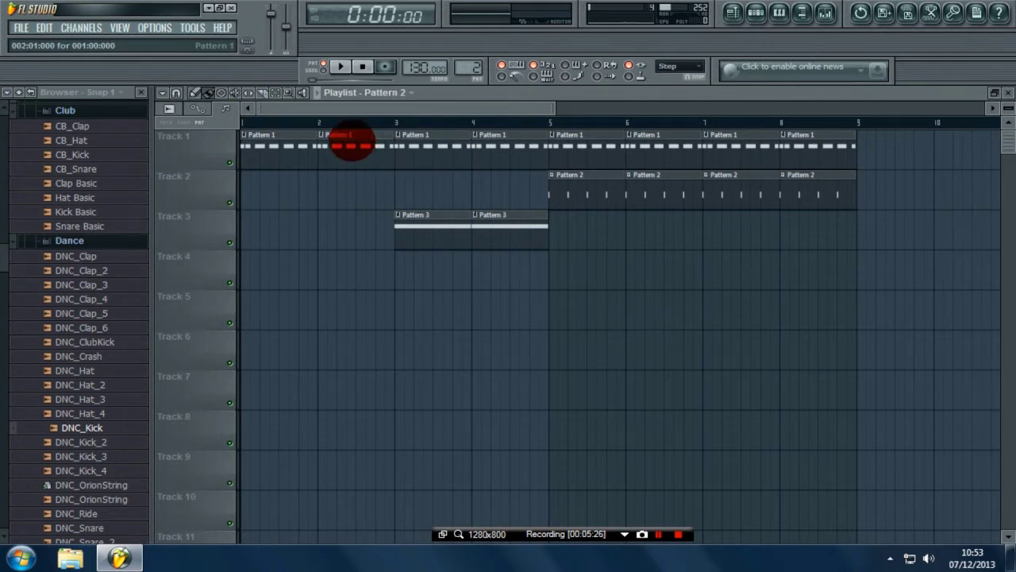
double_click(349, 141)
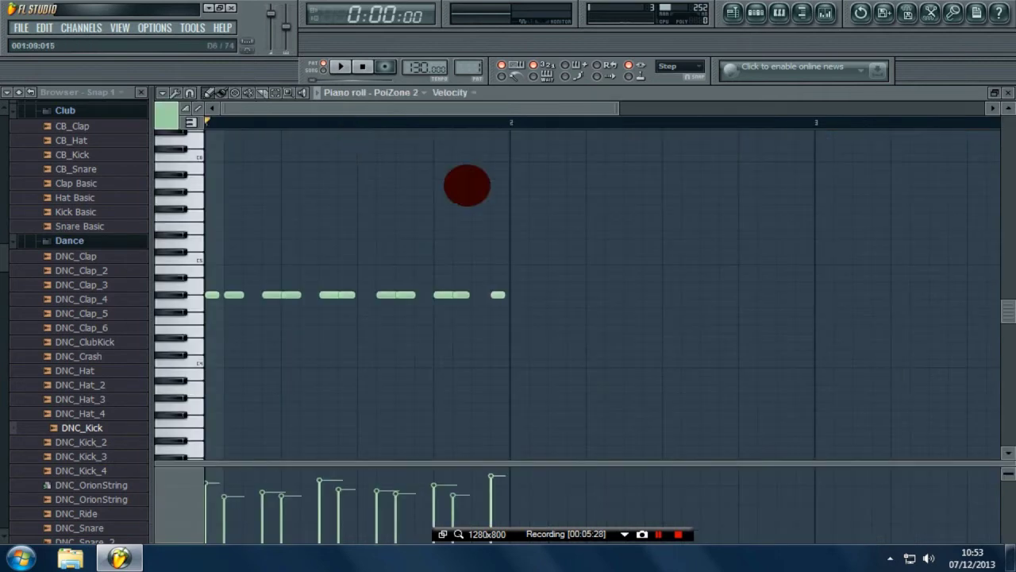
left_click(172, 94)
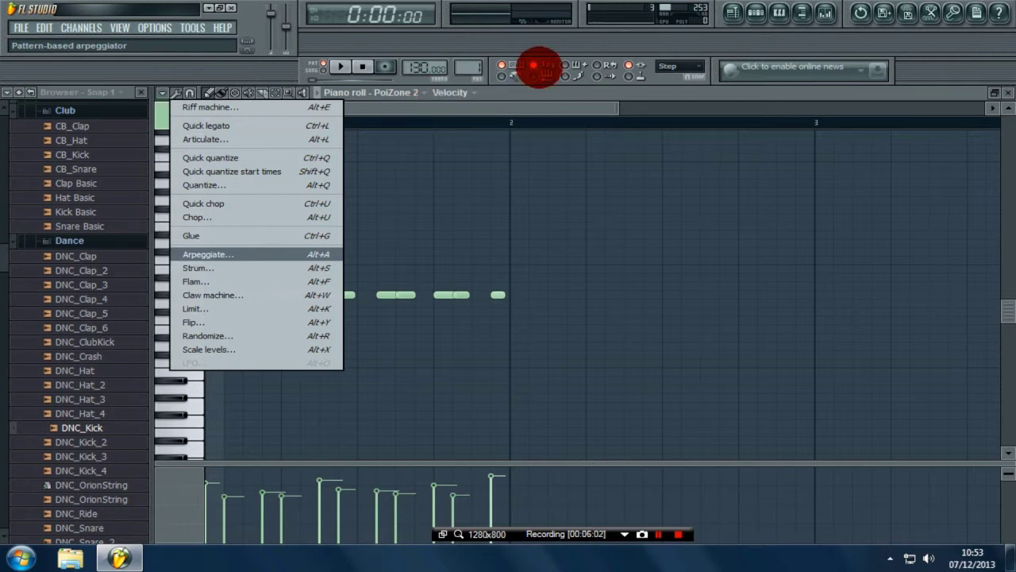
key("Escape")
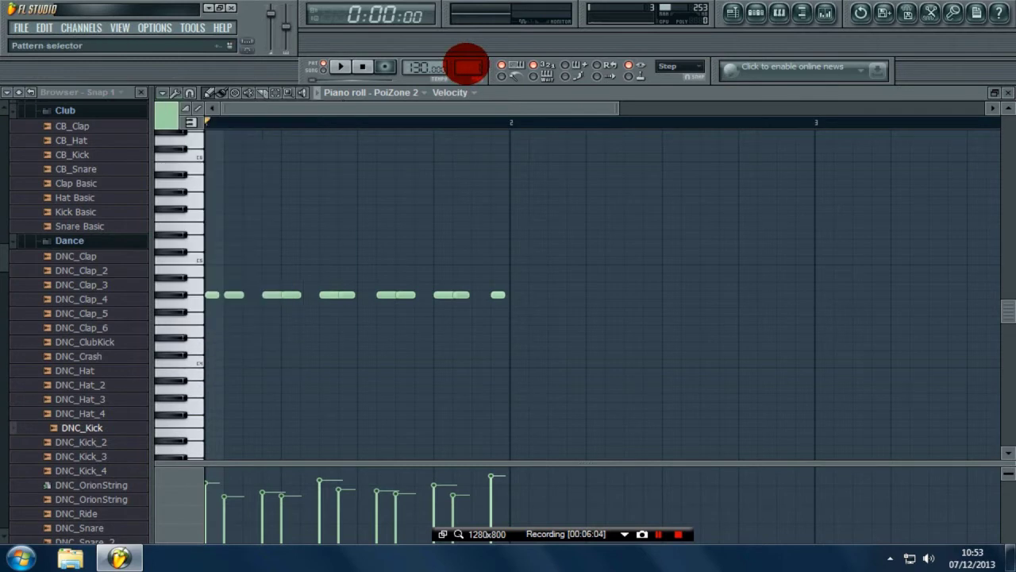
Step: Switch to Pattern 3 and view the Zebra2 channel's preset in its plugin window
scroll(472, 69, "up", 1)
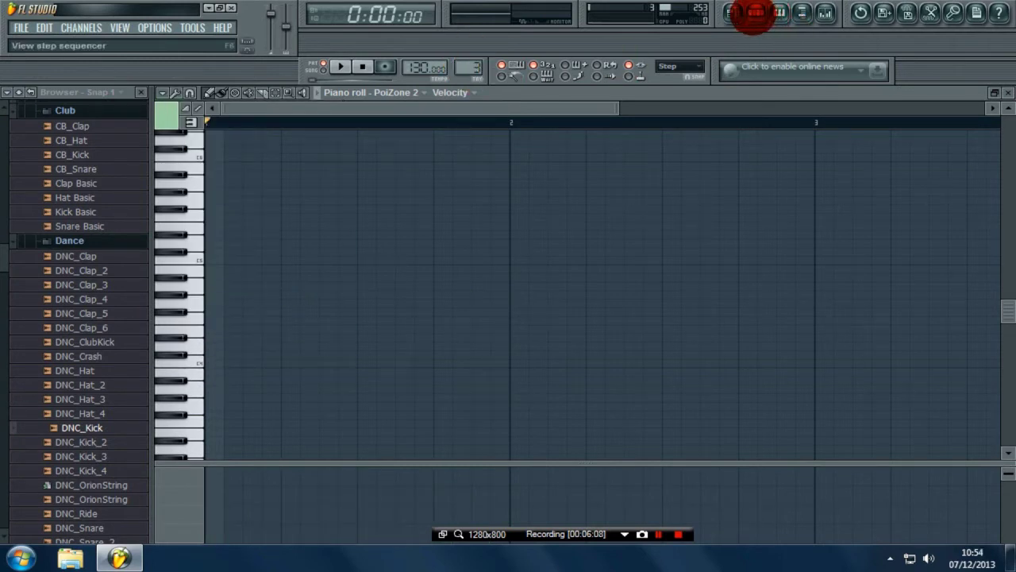
left_click(754, 12)
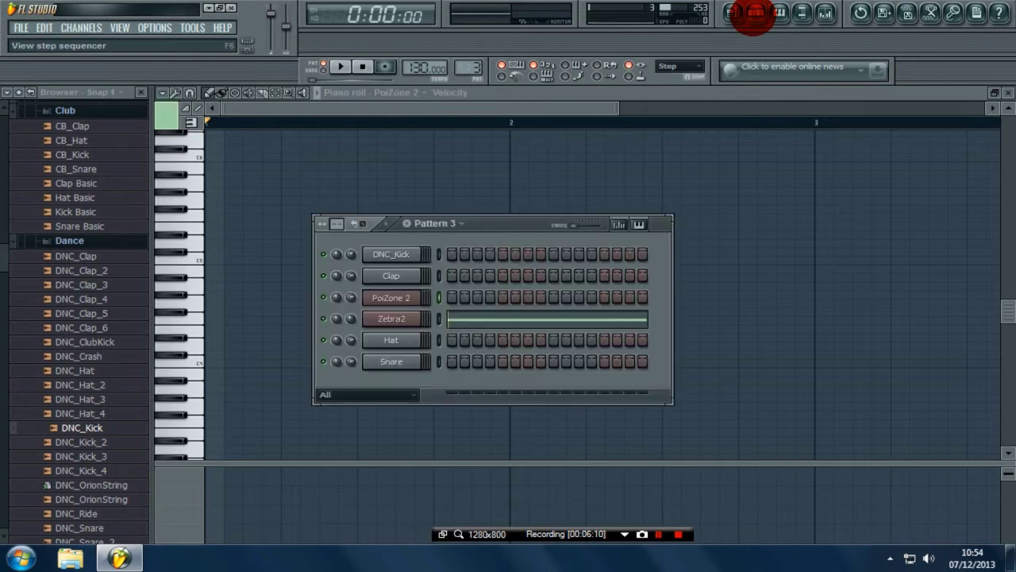
left_click(492, 296)
left_click(394, 318)
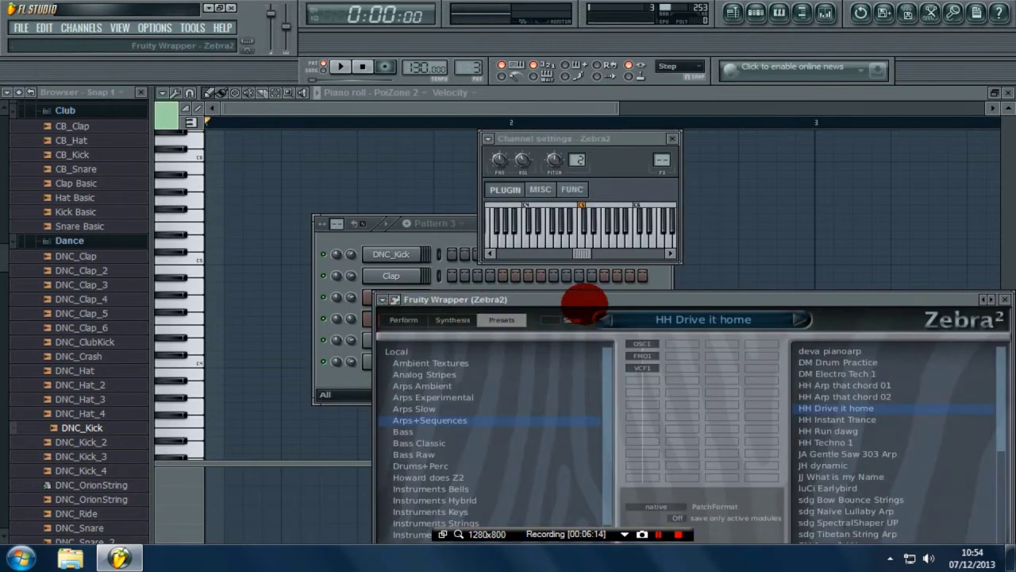
left_click_drag(646, 294, 584, 191)
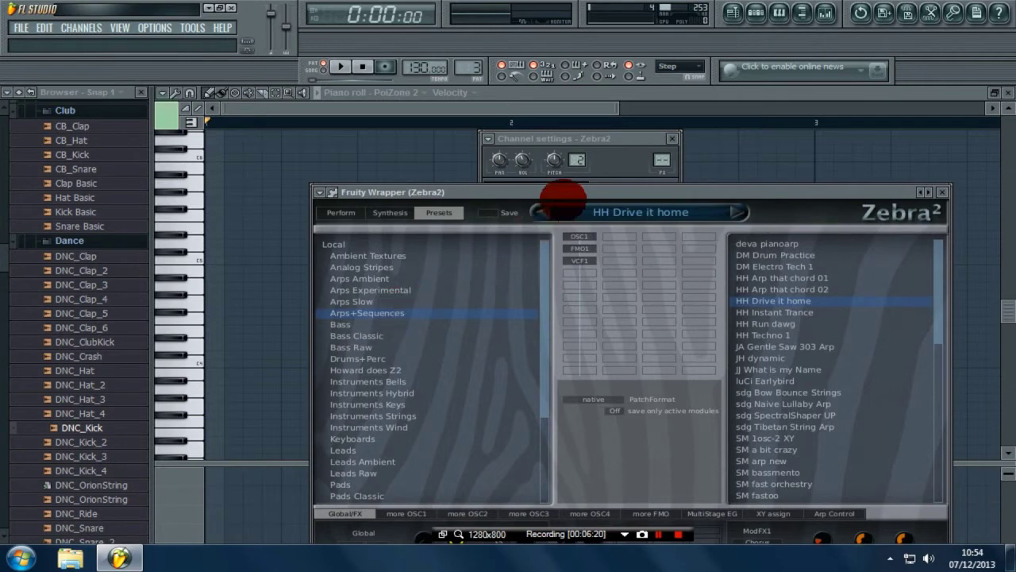
left_click(585, 103)
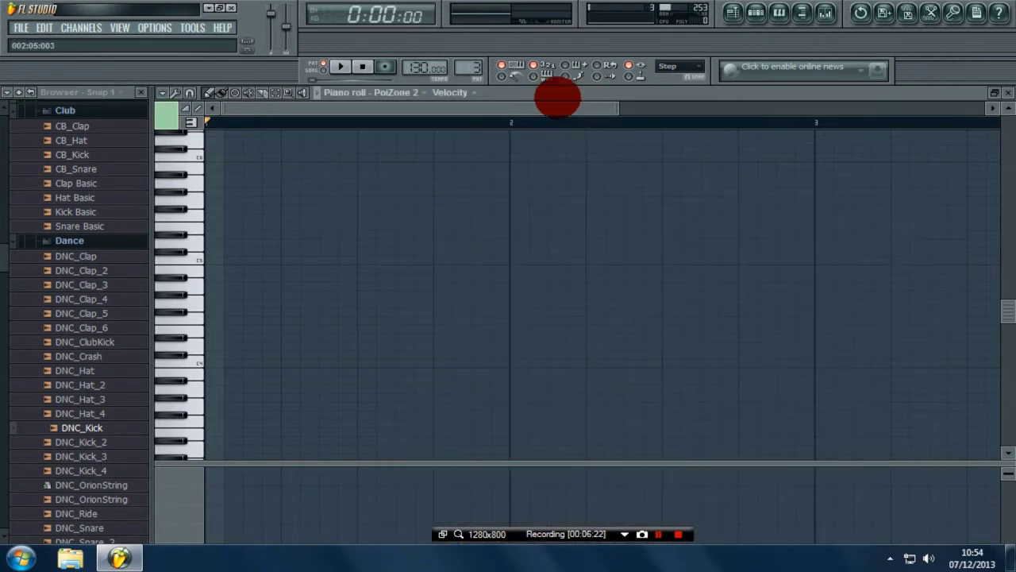
Step: Open Pattern 3's Zebra2 notes in the piano roll and examine the pitch of the long note
left_click(759, 13)
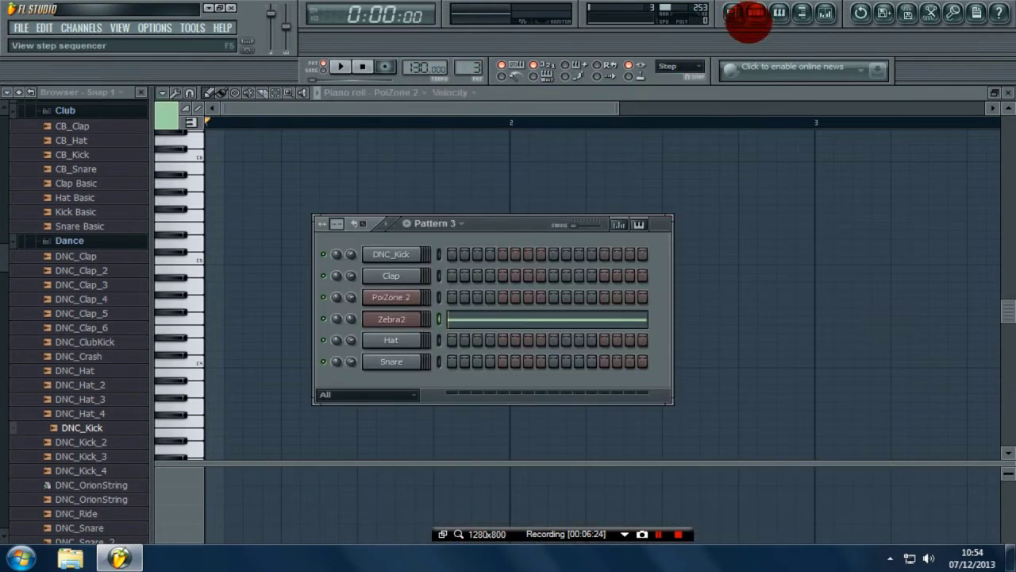
left_click(390, 323)
left_click(455, 315)
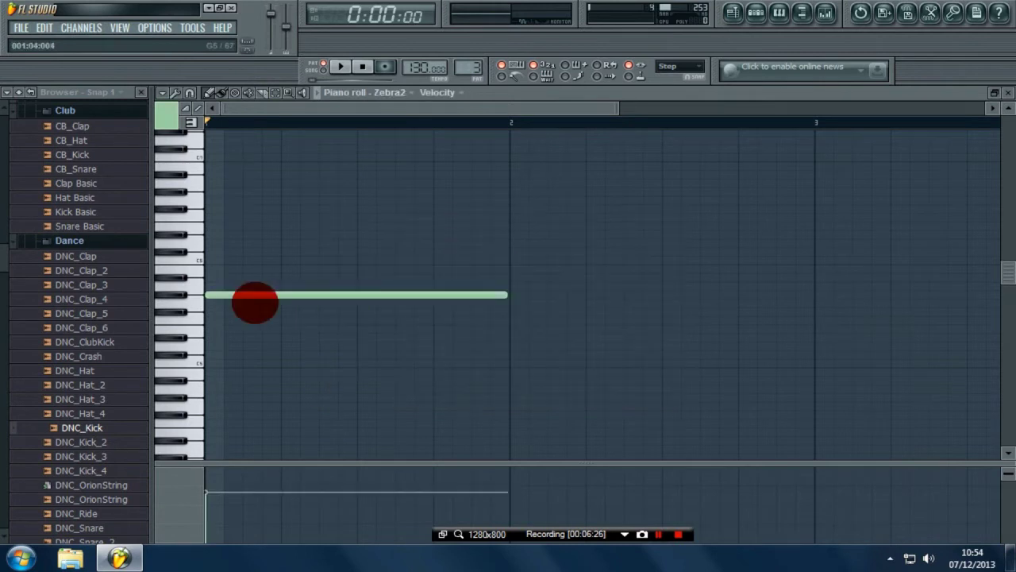
left_click(178, 294)
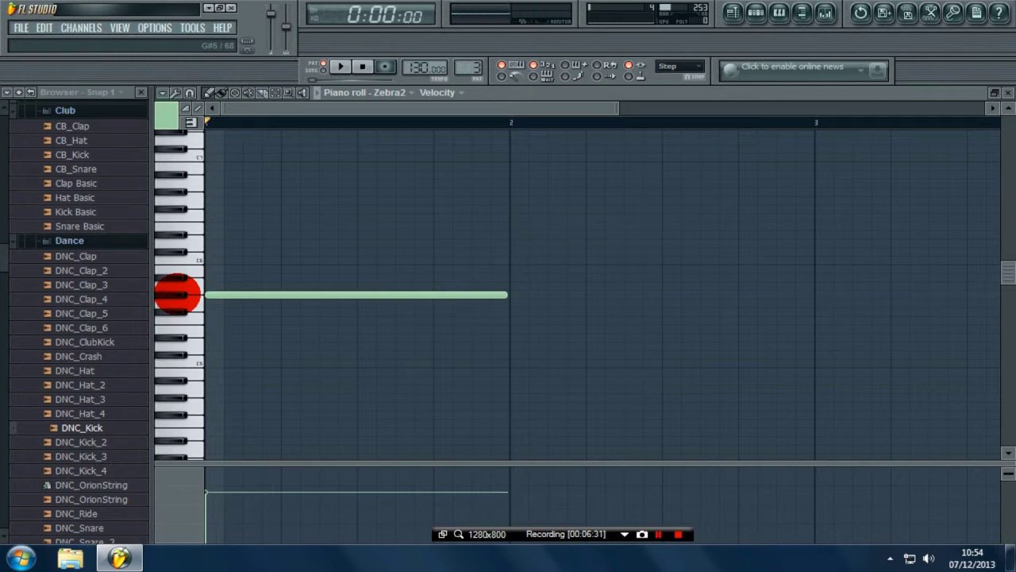
Step: Check the Zebra2 channel's panning in the step sequencer and play Pattern 3 briefly
left_click(756, 12)
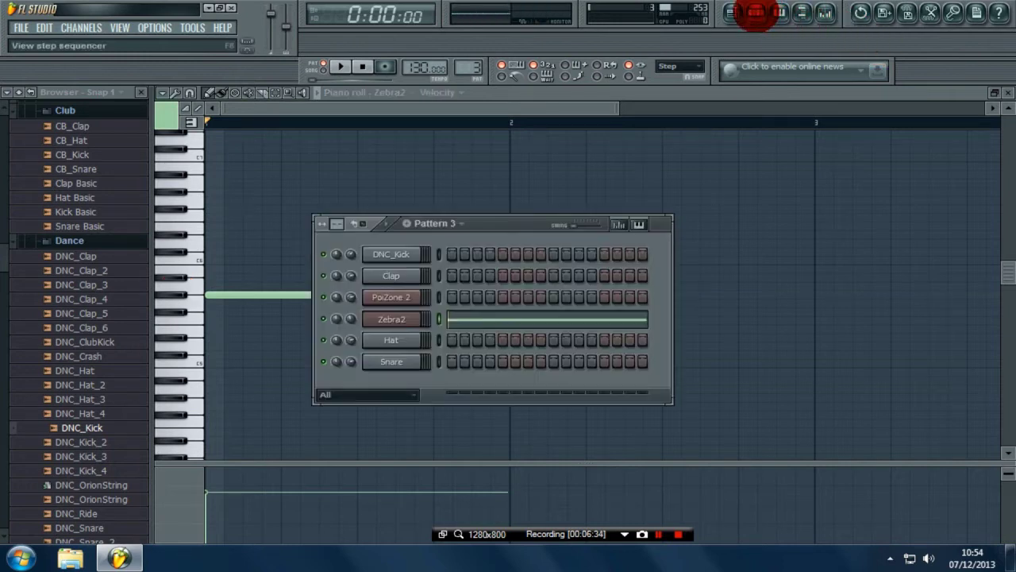
left_click(336, 318)
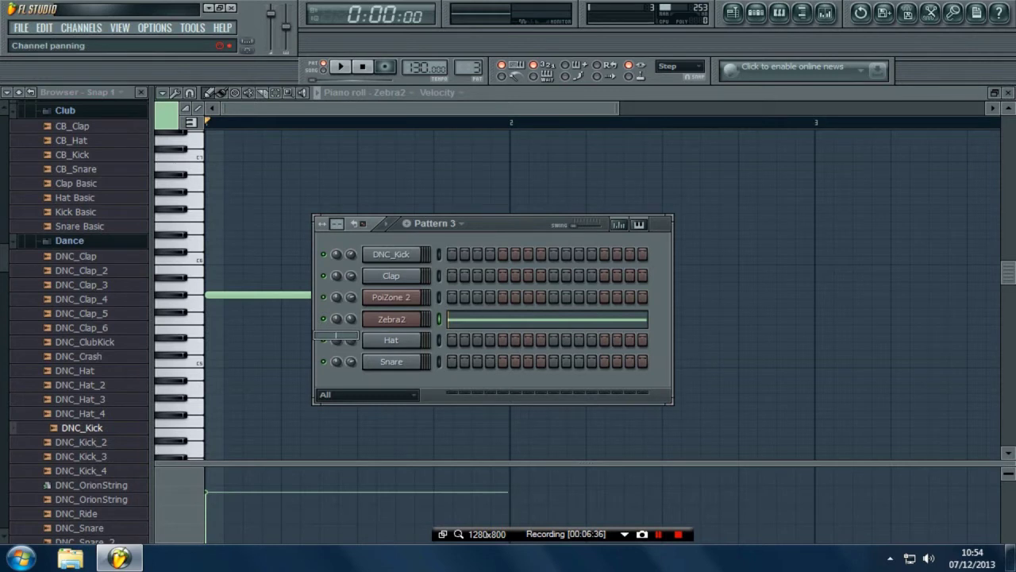
left_click_drag(337, 318, 336, 338)
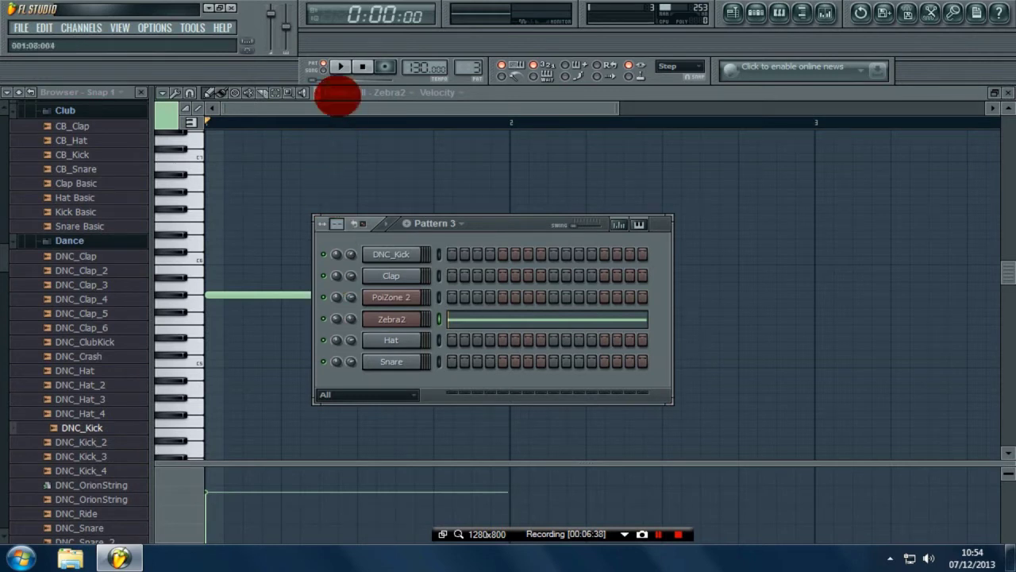
left_click(340, 66)
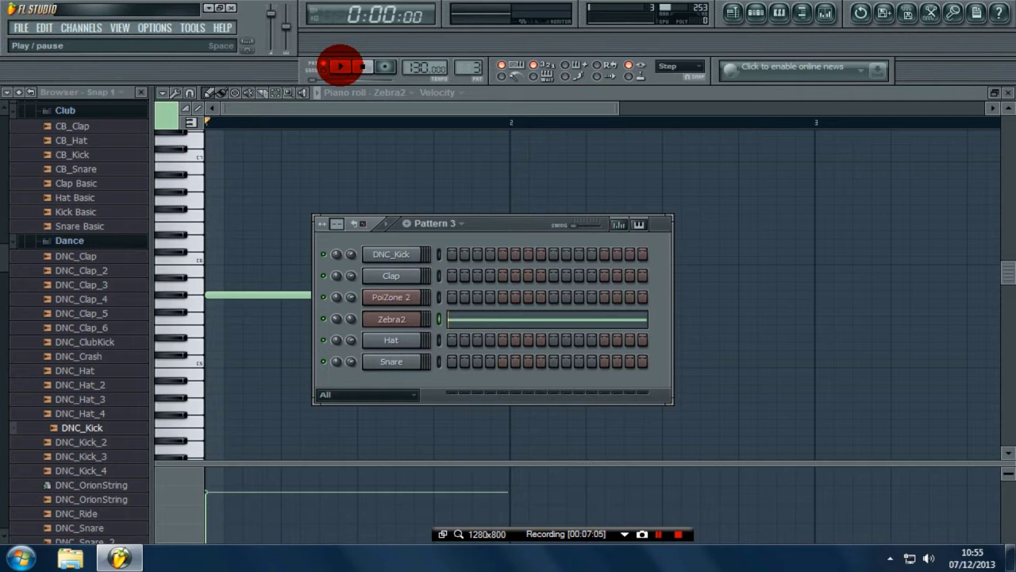
left_click(341, 67)
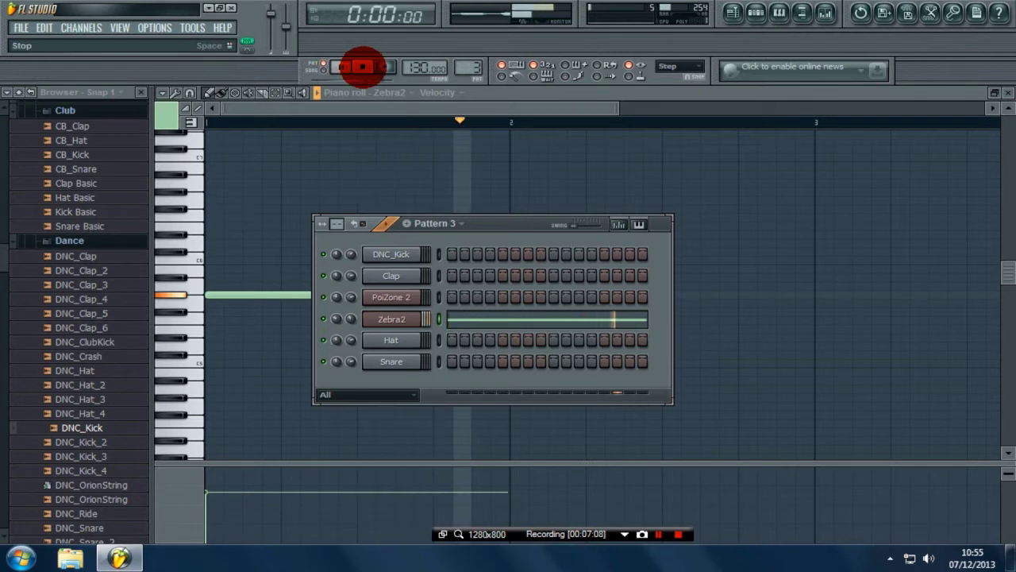
left_click(362, 67)
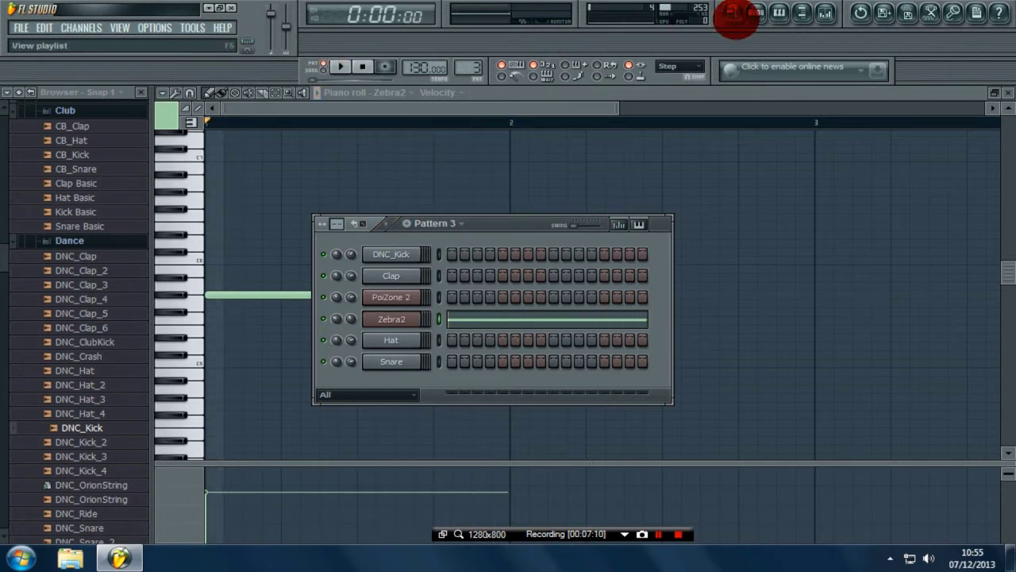
Step: Open the playlist and switch playback to song mode
left_click(732, 13)
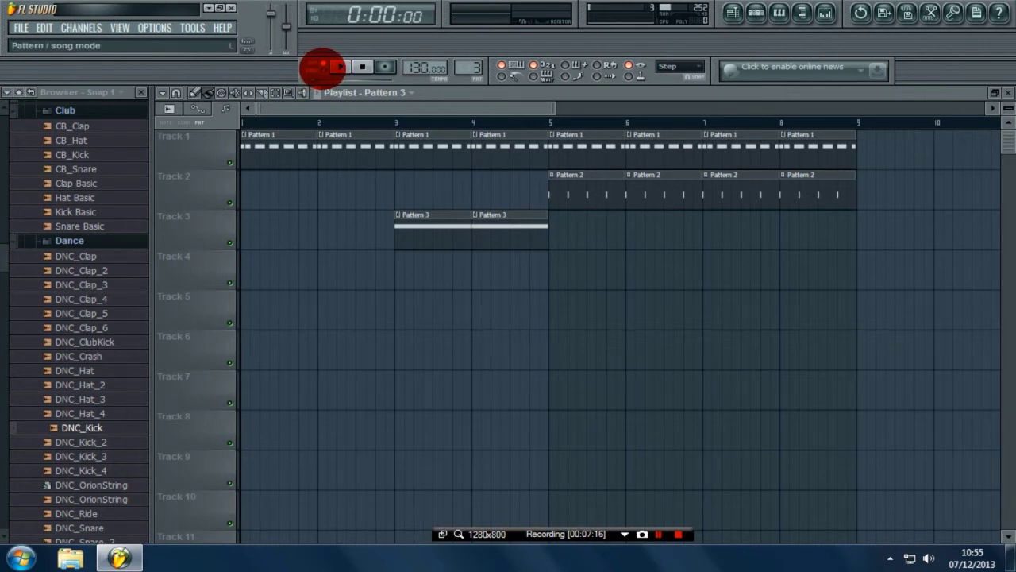
left_click(321, 69)
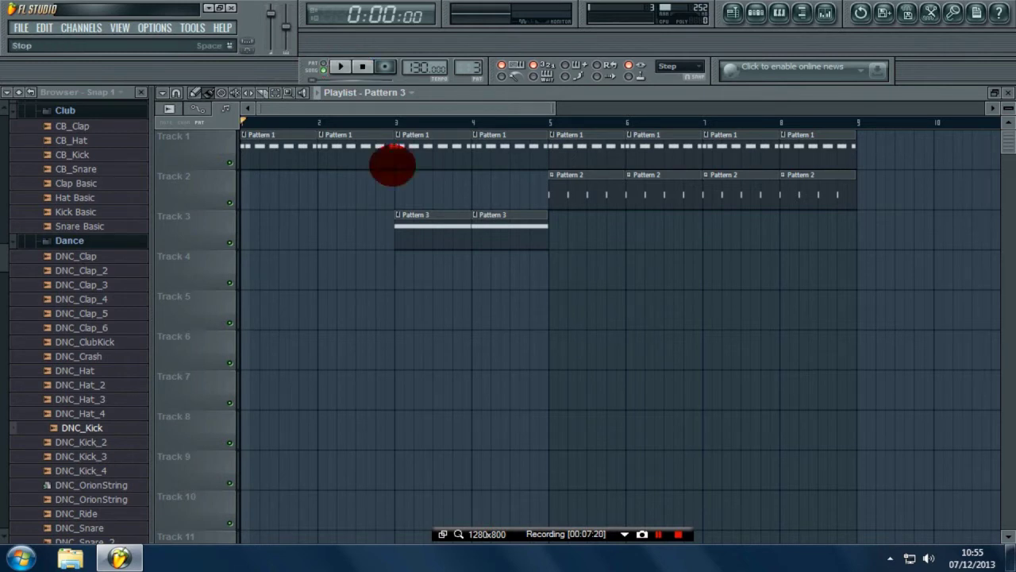
Step: Fill Track 3 with Pattern 3 clips from bar 5 through bar 8 in the playlist and play the song
left_click(579, 229)
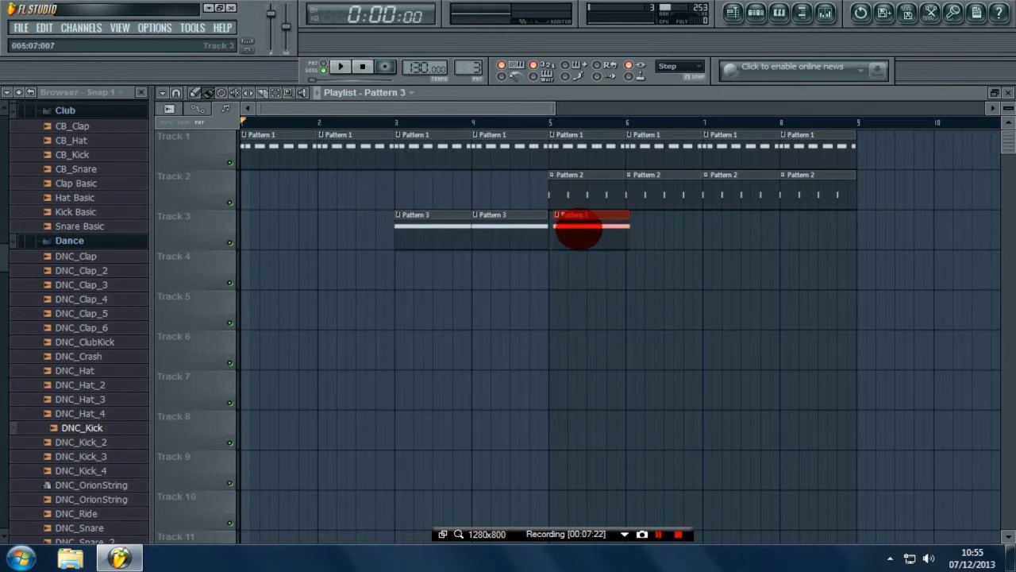
left_click_drag(578, 232, 688, 233)
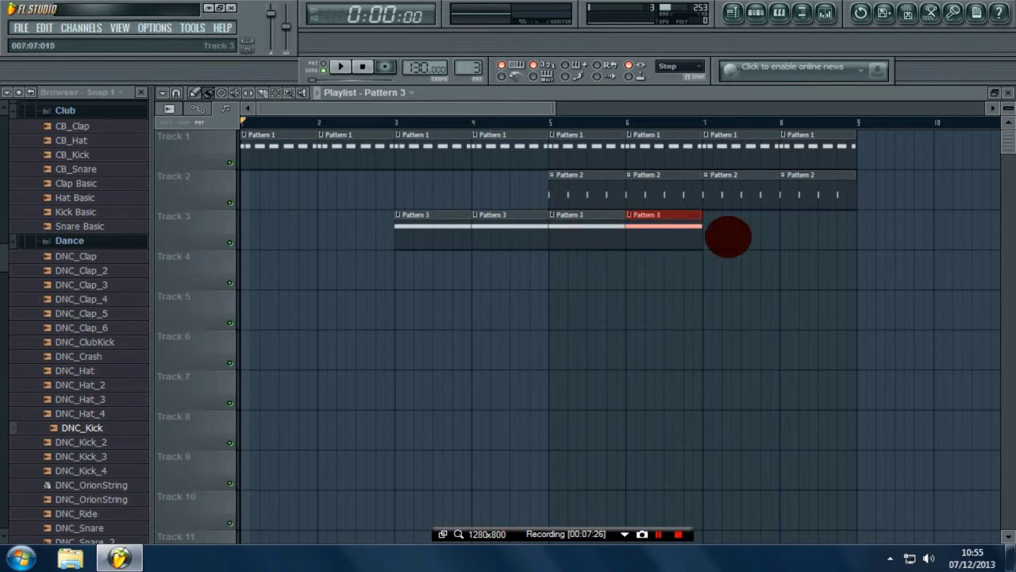
left_click_drag(619, 240, 605, 260)
right_click(605, 261)
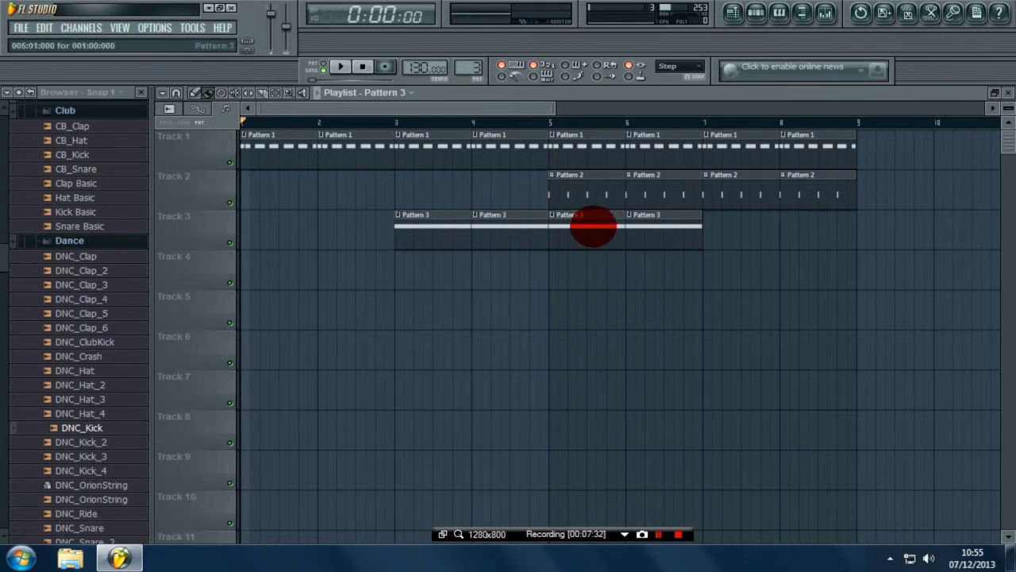
left_click_drag(591, 261, 657, 242)
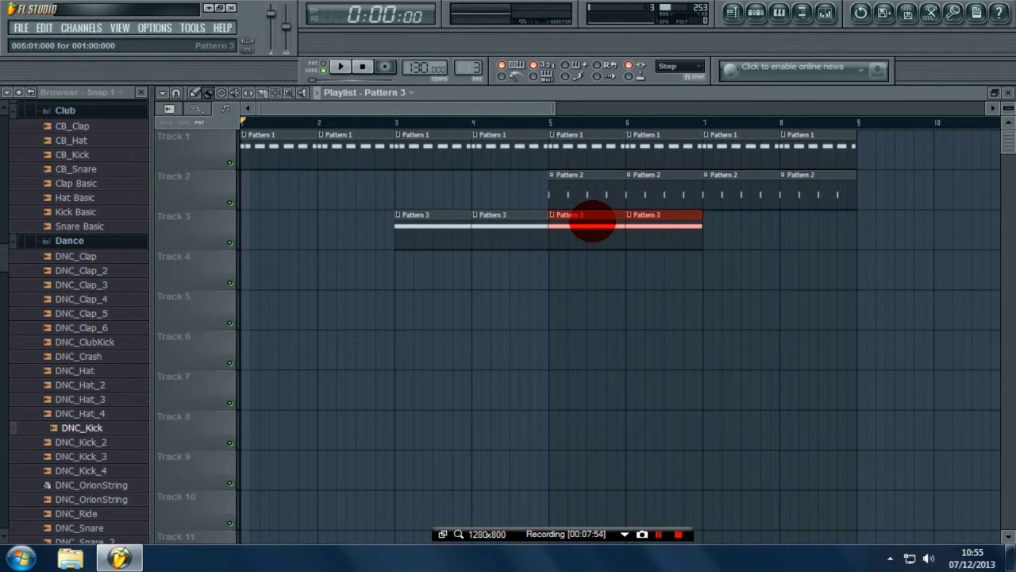
left_click_drag(592, 221, 745, 236)
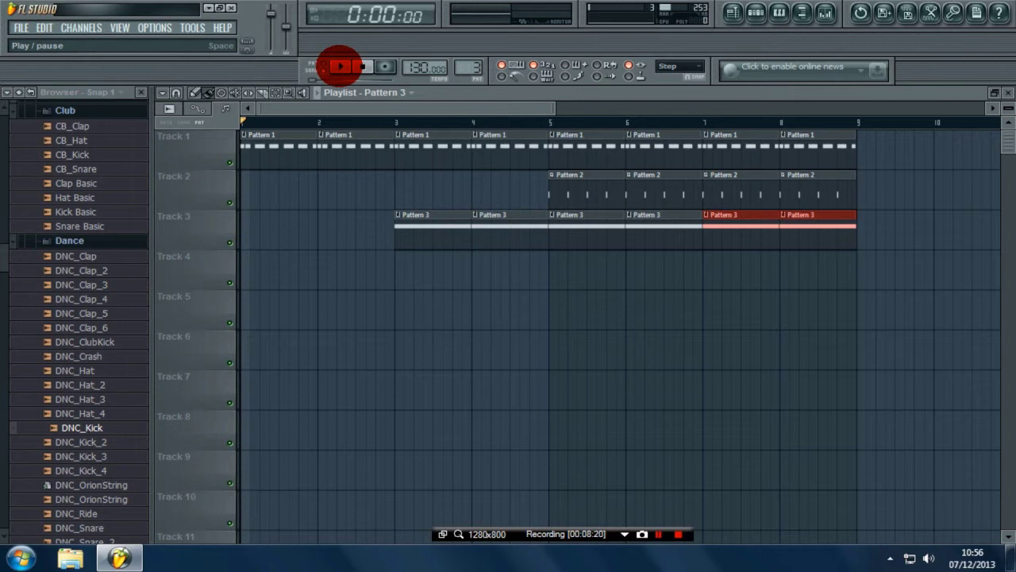
left_click(339, 66)
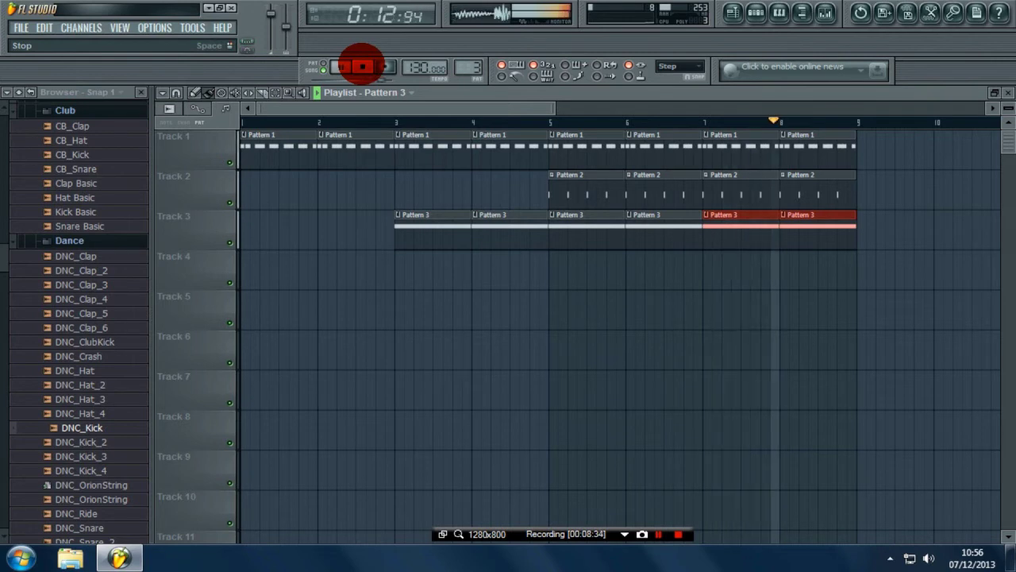
left_click(361, 66)
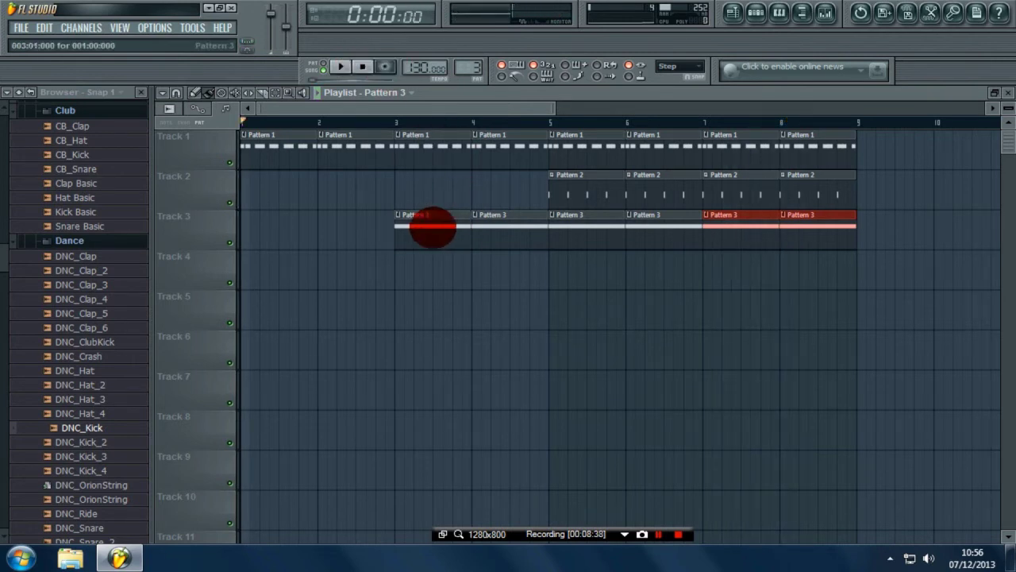
Step: Check the Zebra2 channel's volume and panning in the Pattern 3 step sequencer
left_click(754, 13)
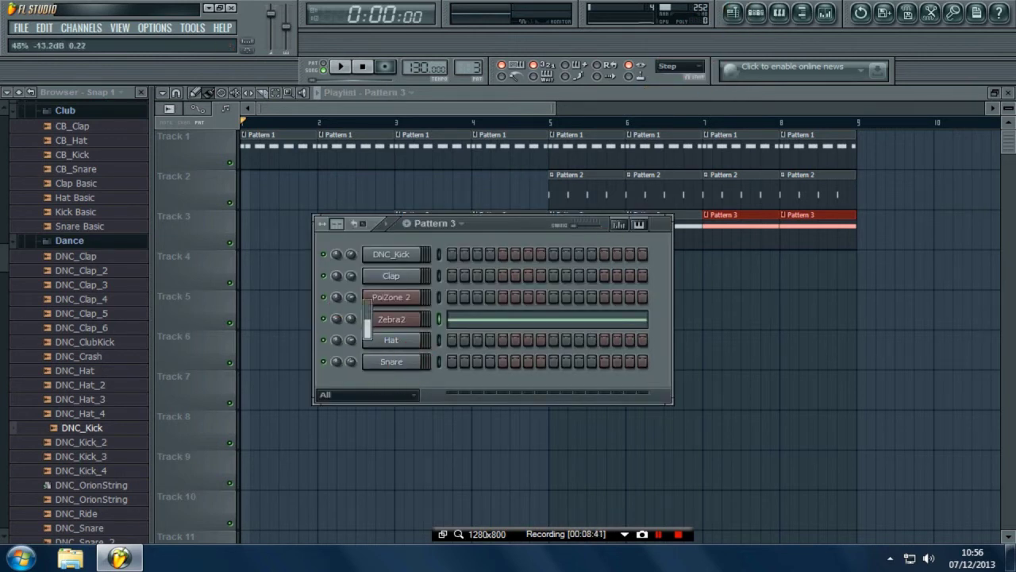
left_click(337, 318)
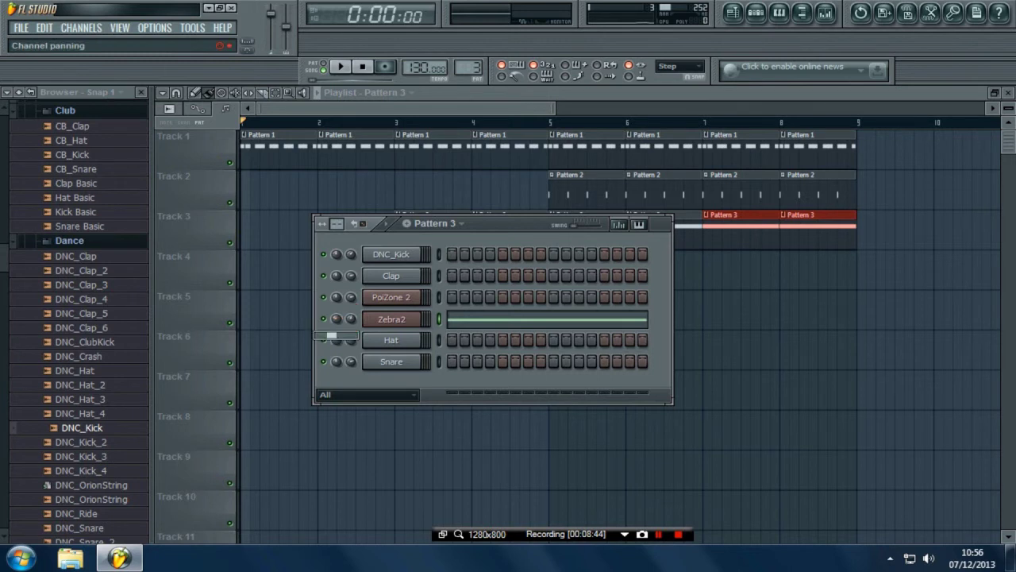
left_click_drag(350, 318, 374, 318)
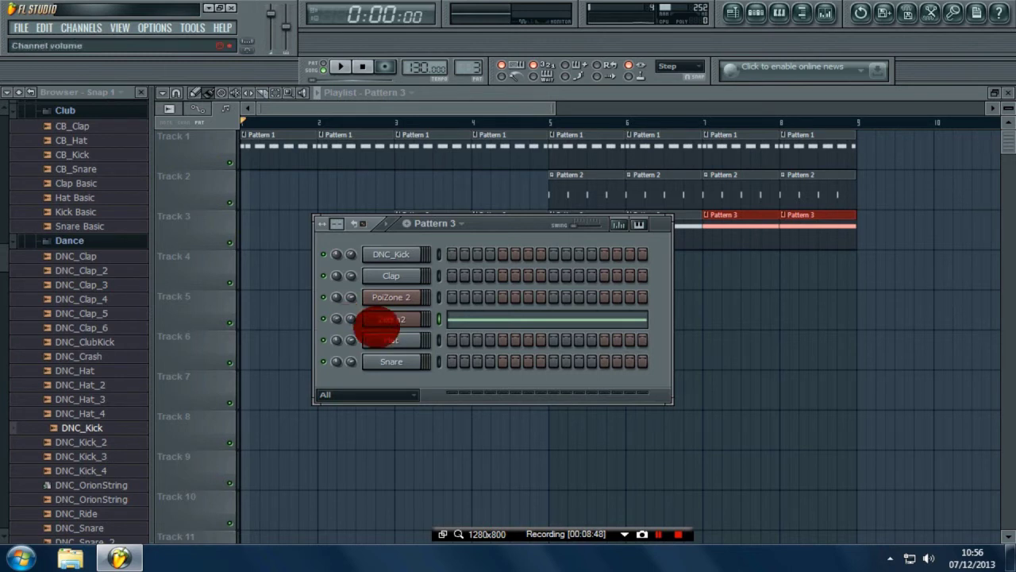
Step: Switch playback to pattern mode and play Pattern 3
left_click(321, 64)
left_click(342, 66)
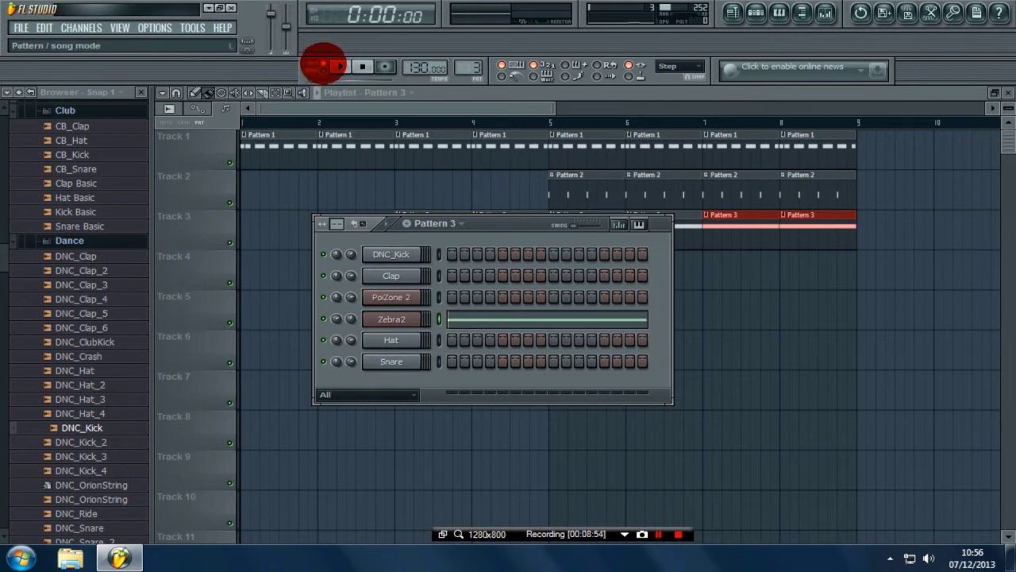
left_click(324, 70)
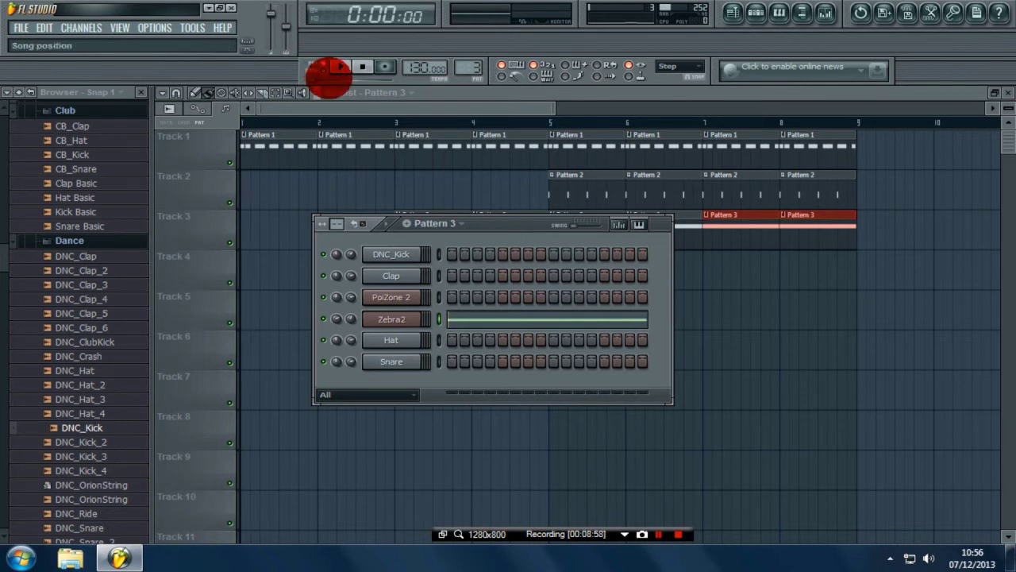
left_click(340, 67)
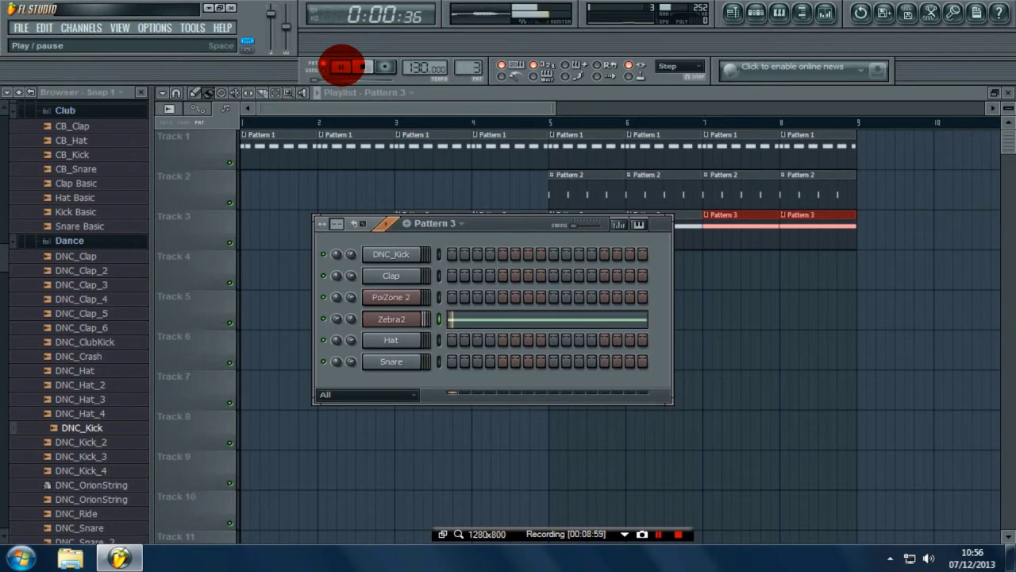
Step: Link the selected Zebra2 channel to mixer track Insert 2 and stop playback
left_click(821, 12)
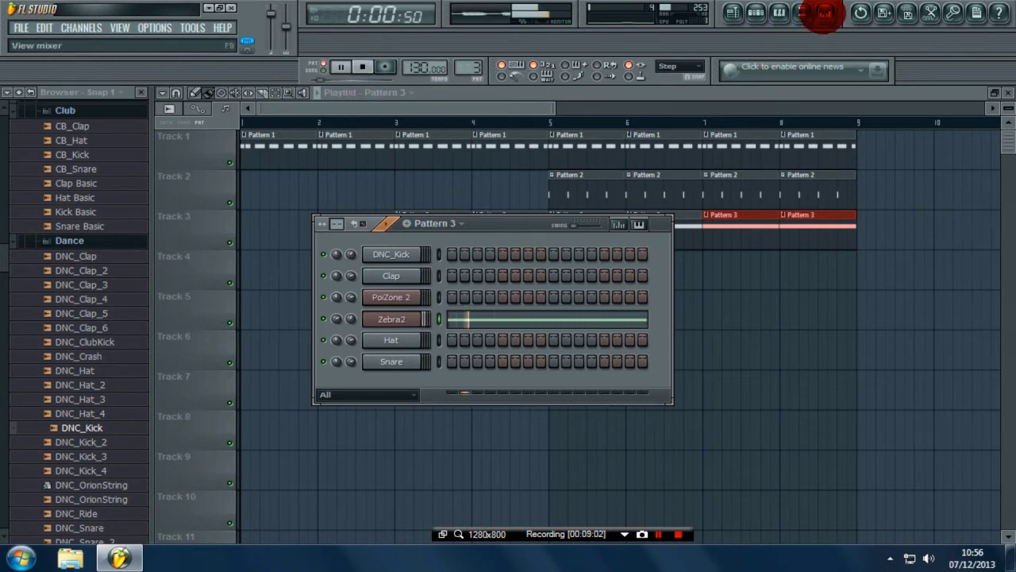
left_click(422, 246)
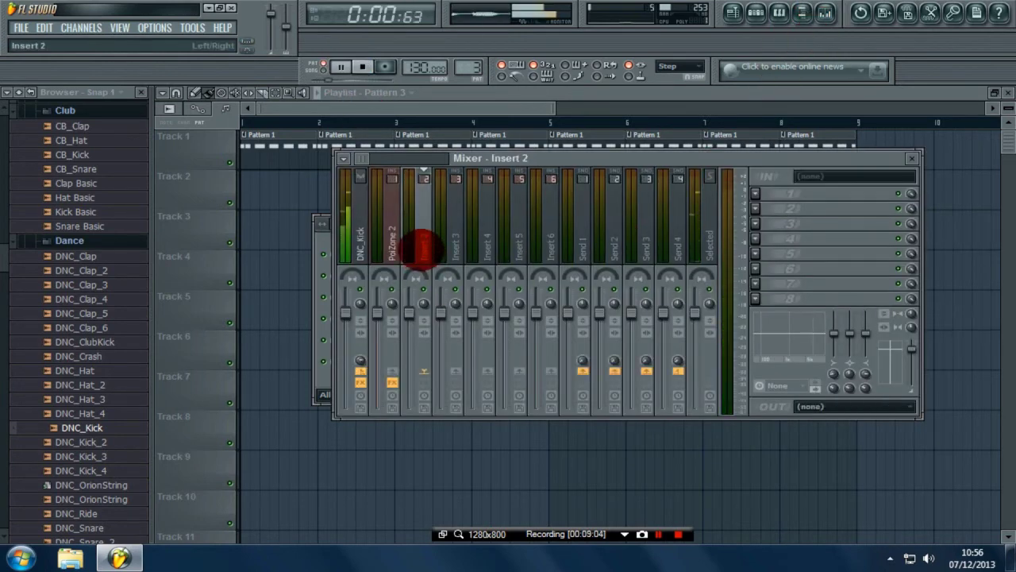
right_click(422, 246)
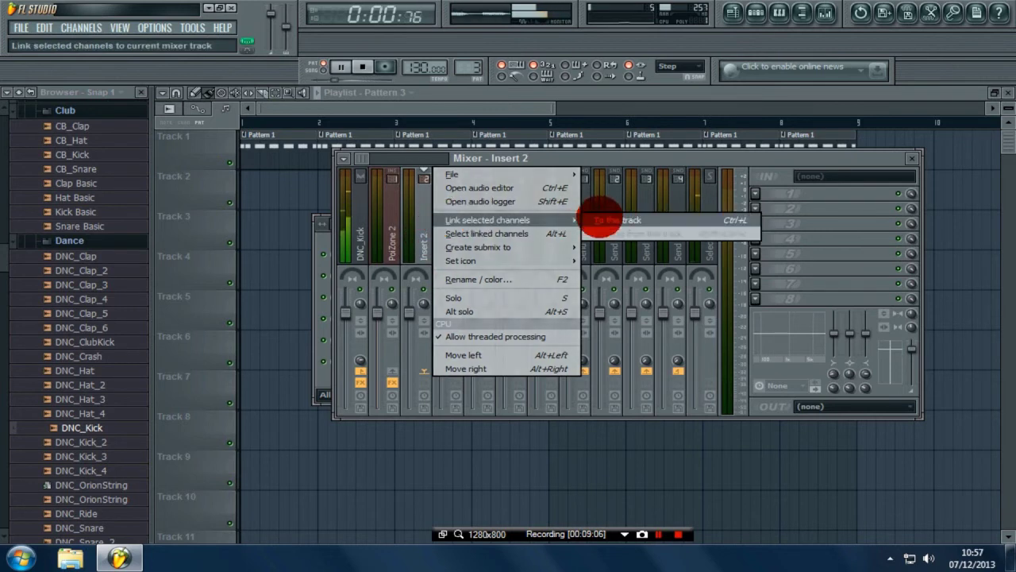
left_click(604, 220)
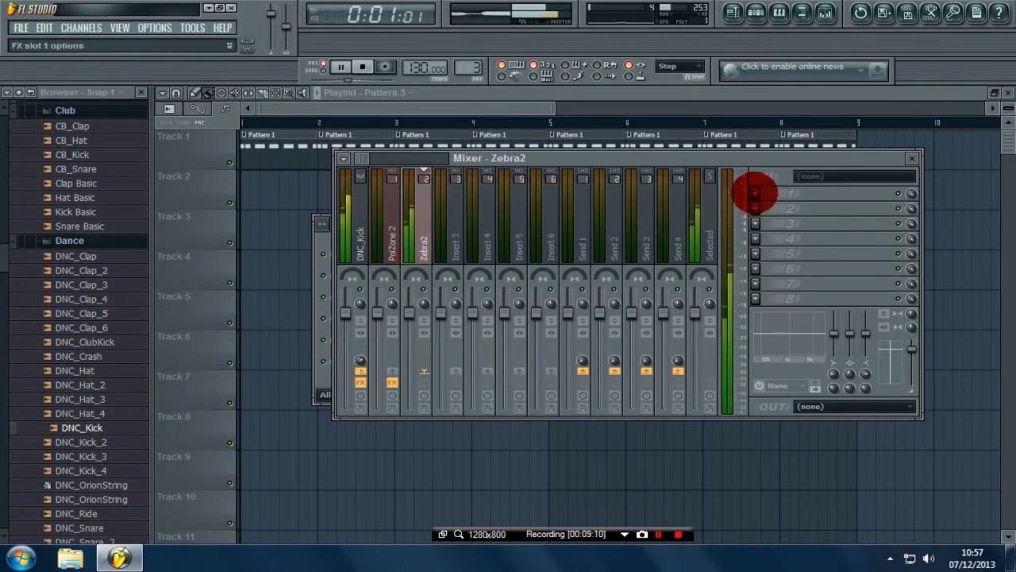
left_click(362, 66)
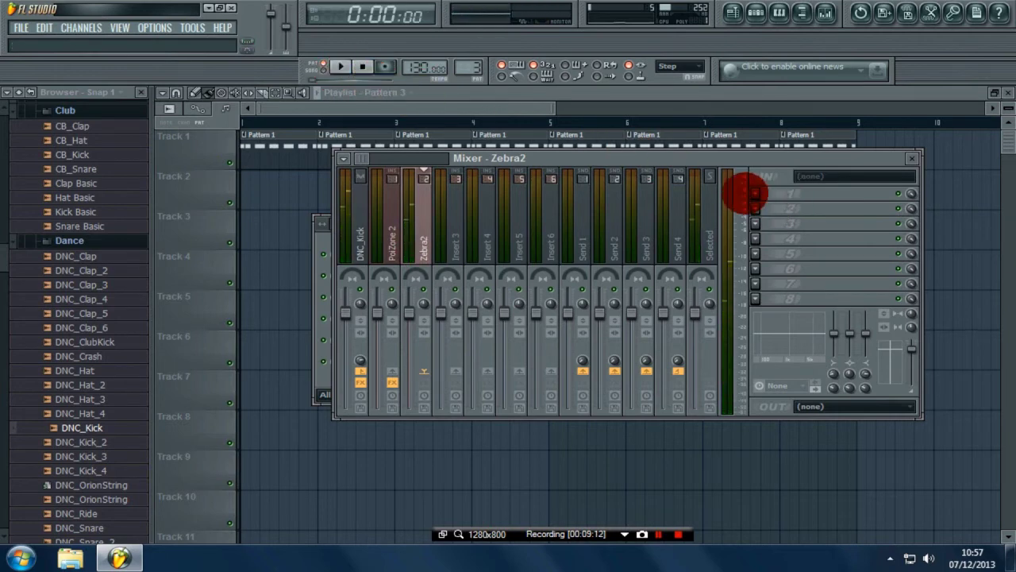
Step: Load Fruity Reeverb with its Default preset in the Zebra2 mixer track's first effect slot and check its mix level
left_click(754, 193)
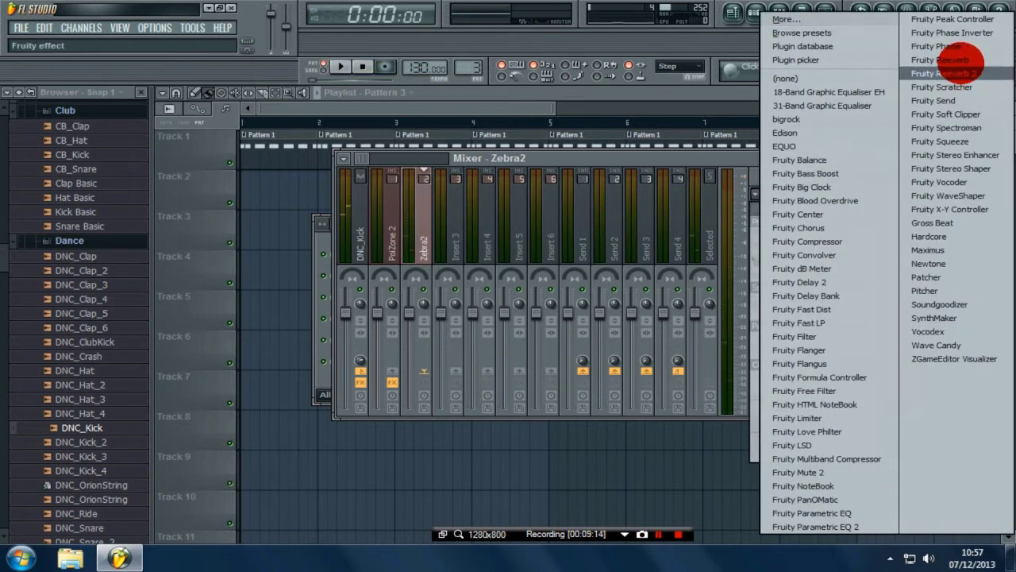
left_click(941, 62)
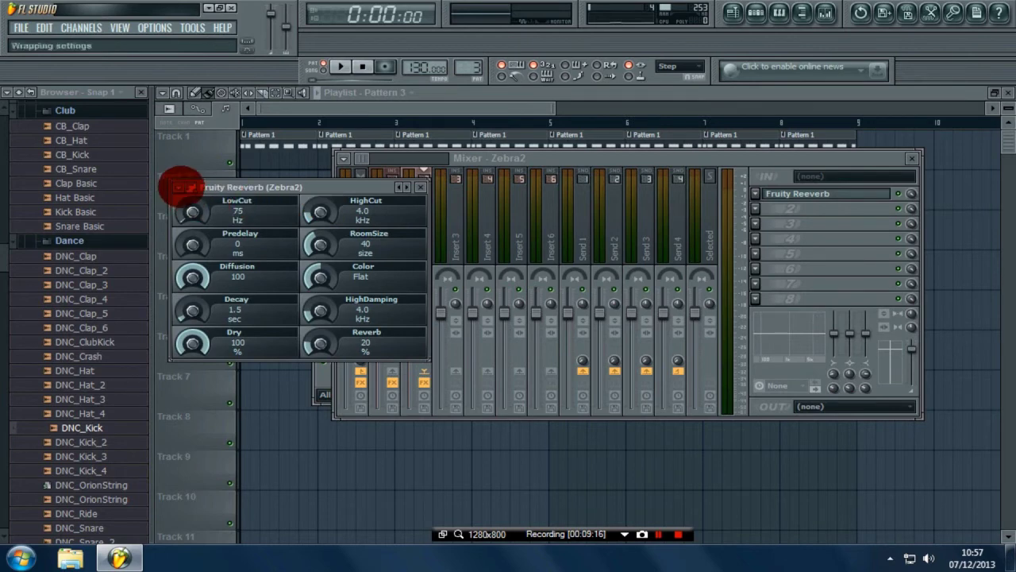
left_click(178, 187)
mouse_move(198, 225)
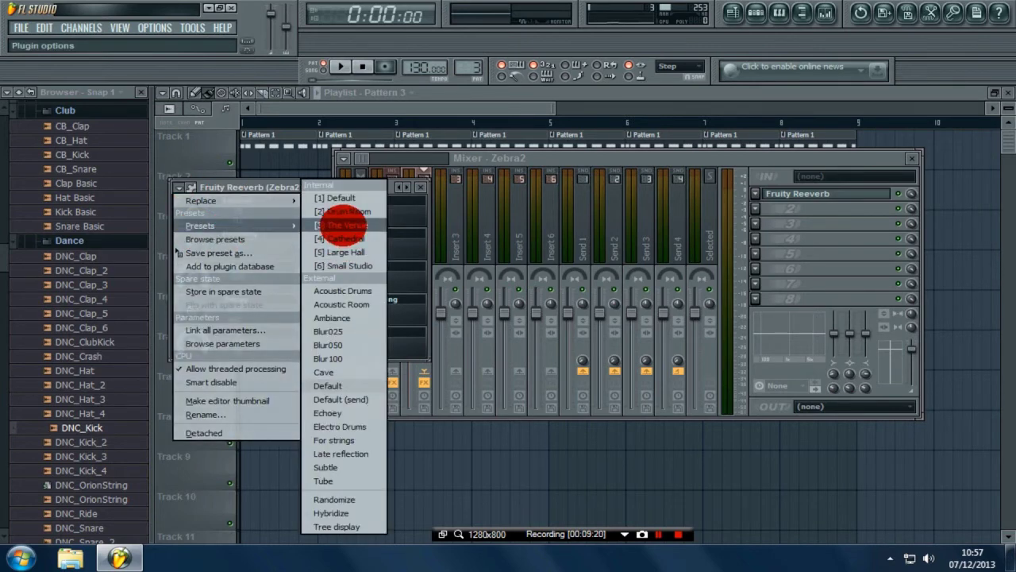
left_click(338, 198)
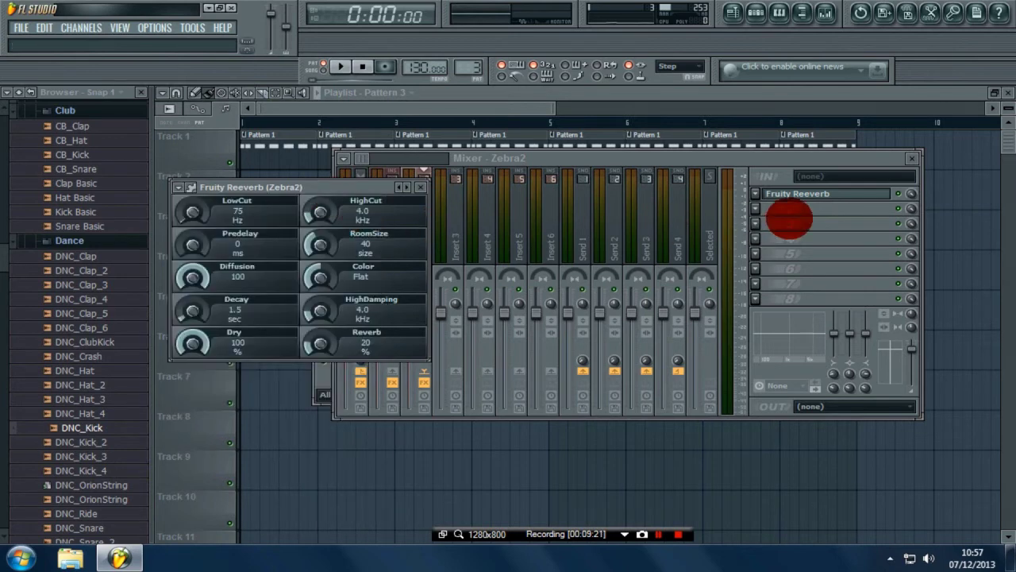
left_click(911, 191)
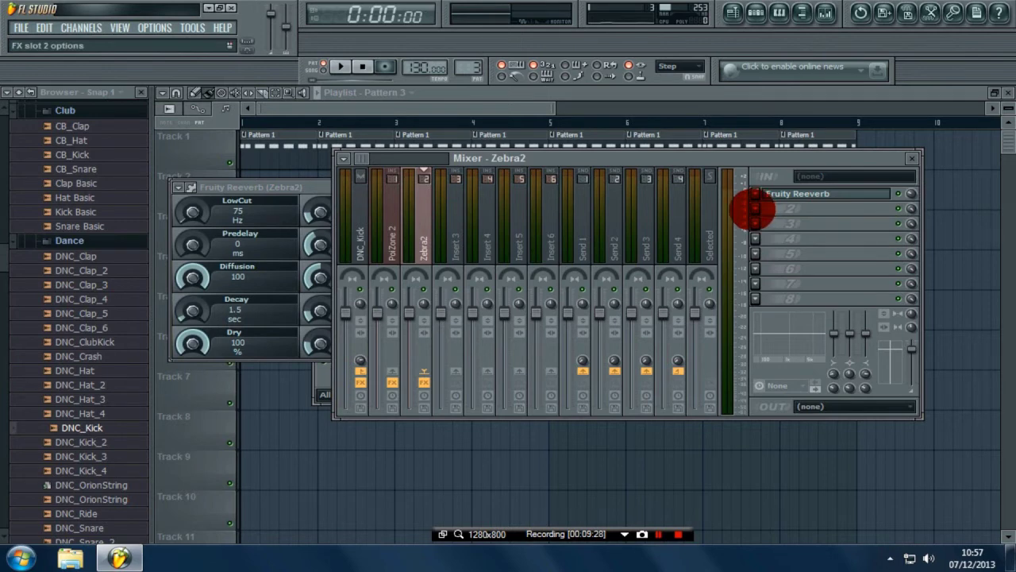
Step: Load Fruity Delay 2 in the Zebra2 mixer track's second effect slot and view its presets
left_click(755, 208)
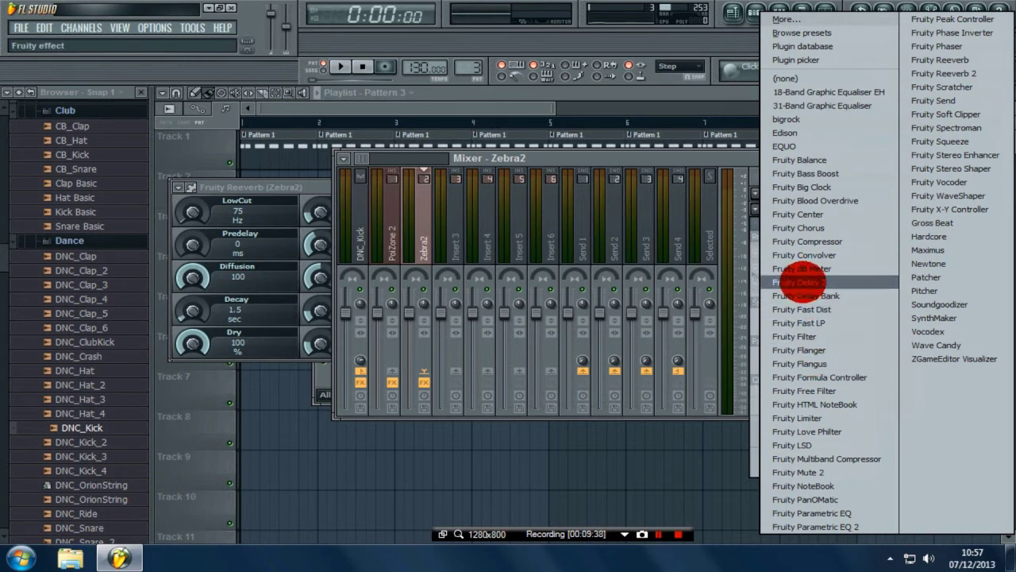
left_click(801, 281)
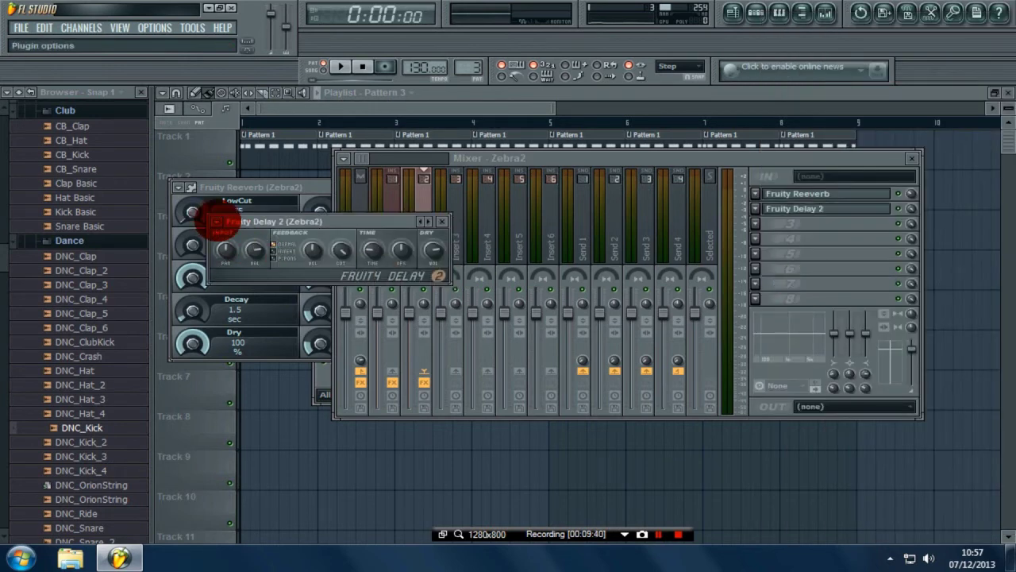
left_click(216, 221)
mouse_move(238, 260)
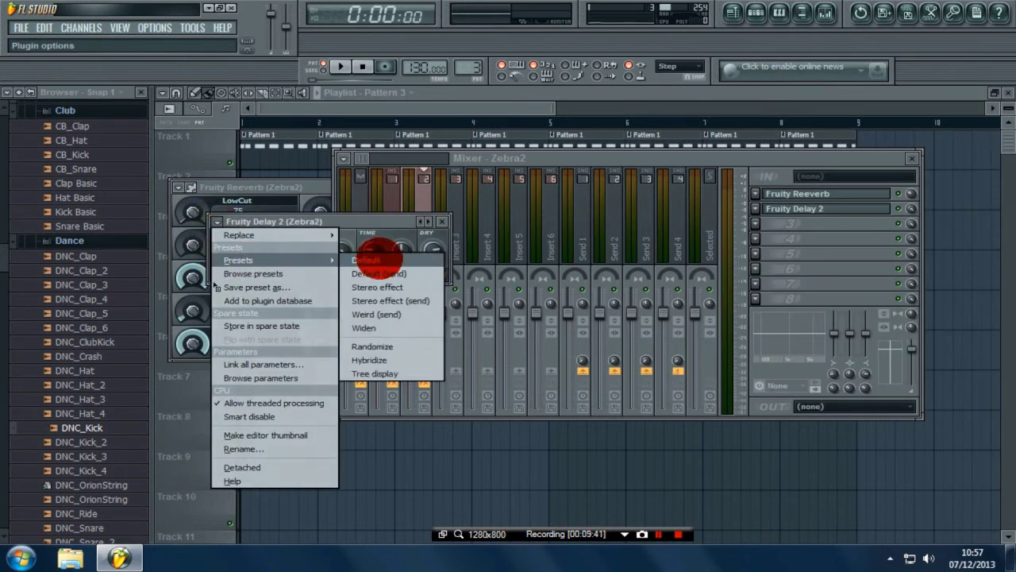
left_click(387, 216)
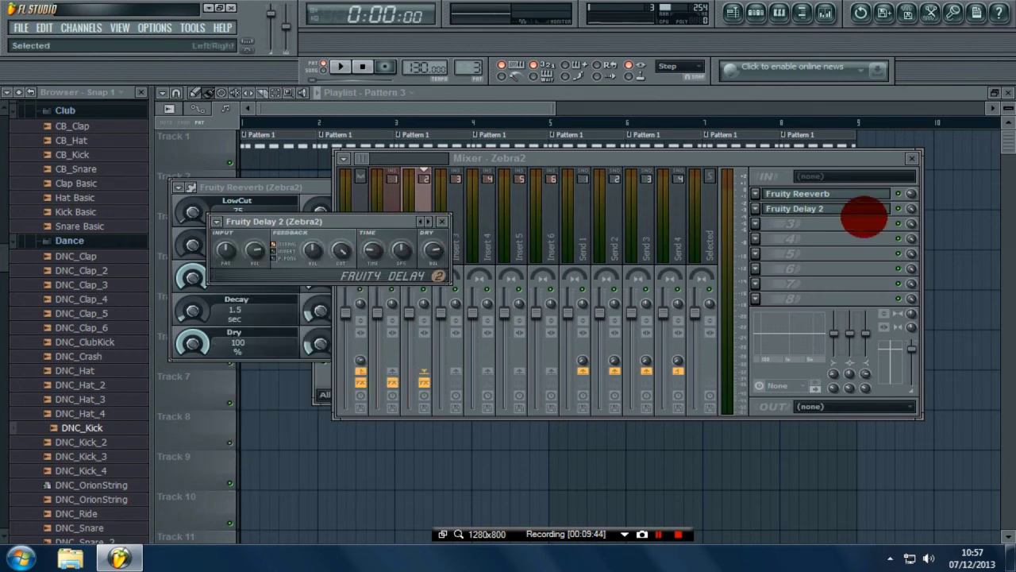
Step: Adjust the mix level of Fruity Delay 2 to about 23% while playing Pattern 3
left_click(906, 208)
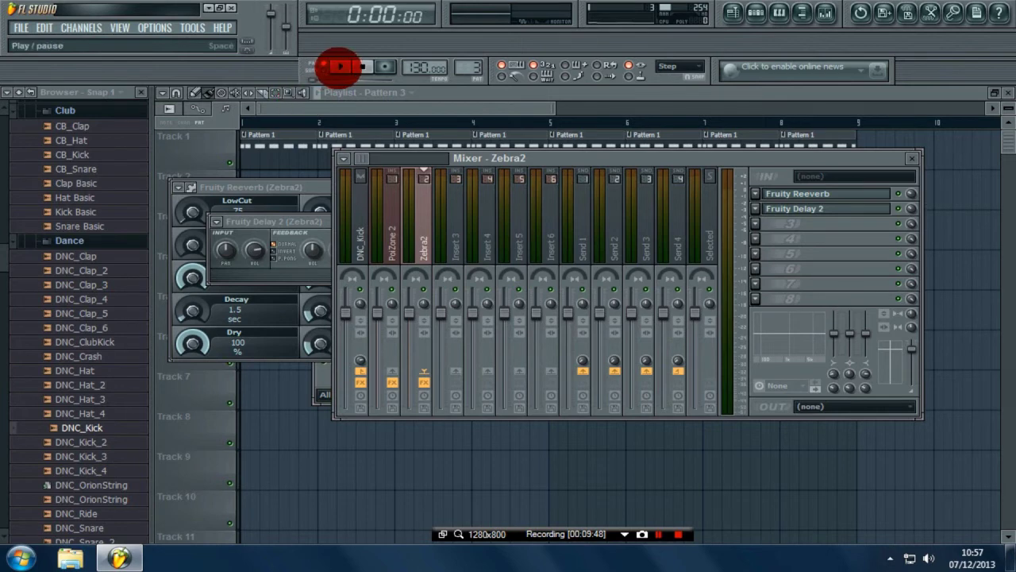
left_click(340, 66)
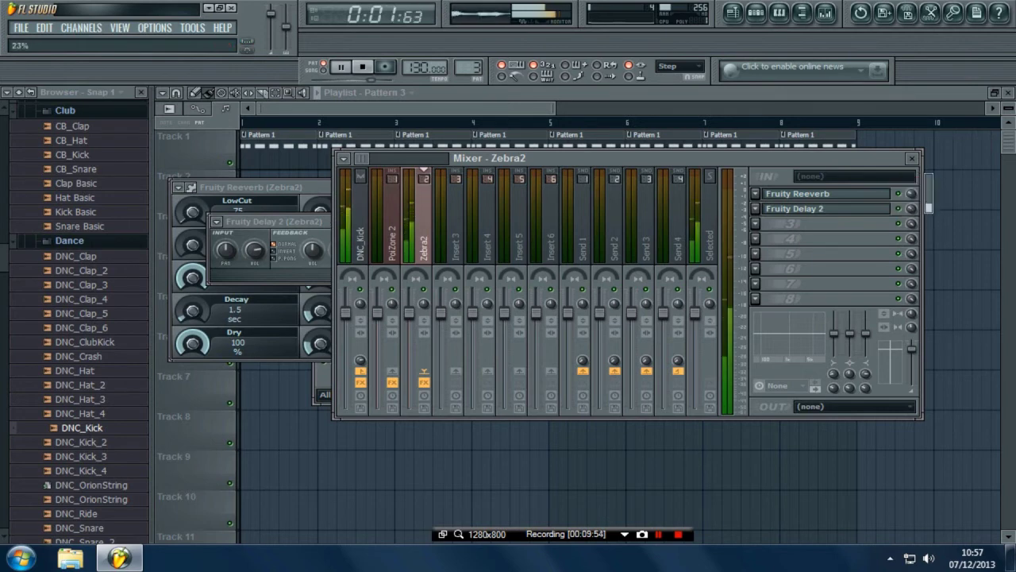
mouse_move(905, 206)
left_mouse_down()
mouse_move(905, 194)
mouse_move(907, 204)
left_mouse_up()
Step: Apply the Stereo effect preset to Fruity Delay 2 on the Zebra2 mixer track, close its window and stop playback
left_click(819, 208)
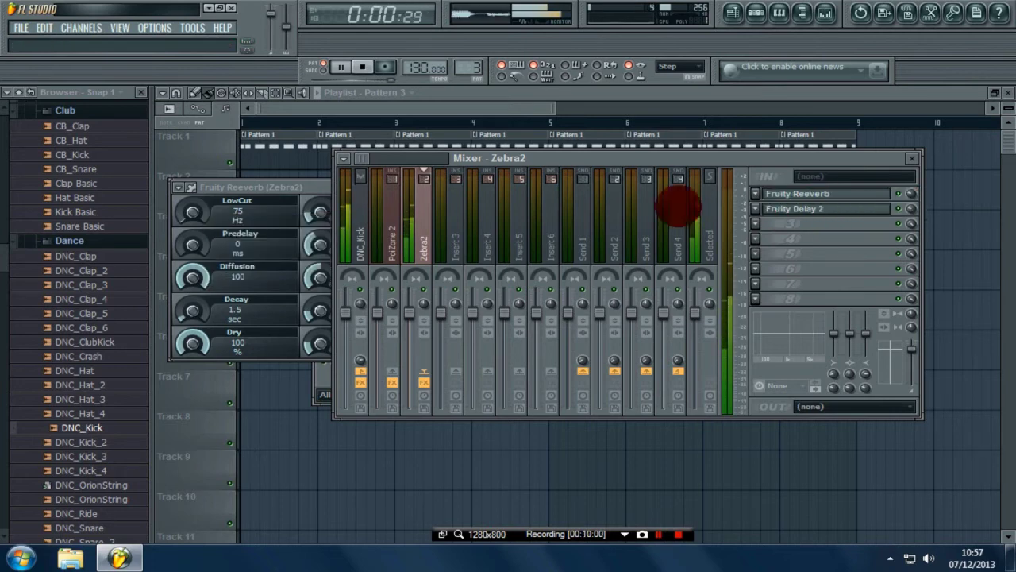
left_click(778, 208)
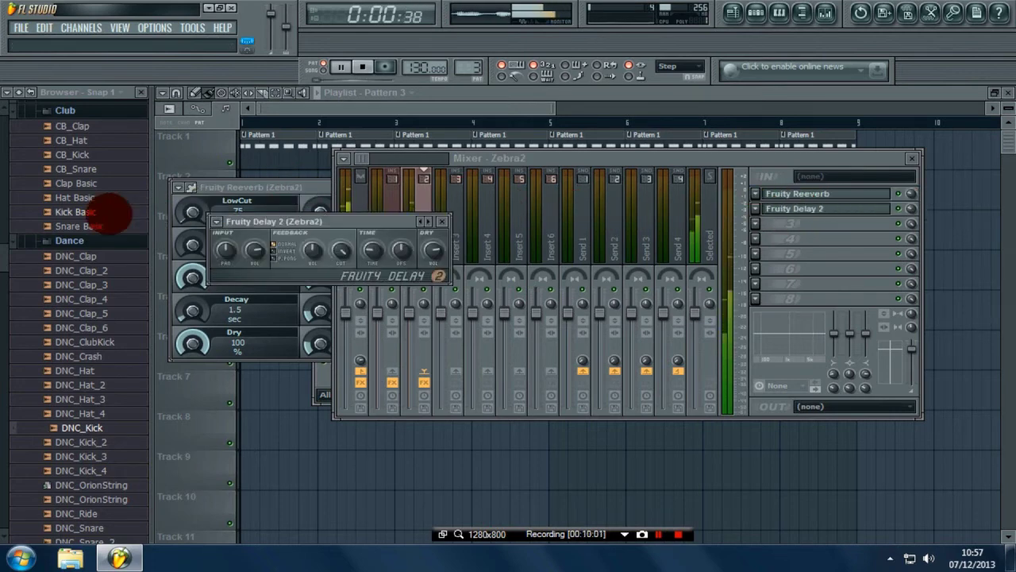
left_click(216, 222)
mouse_move(238, 260)
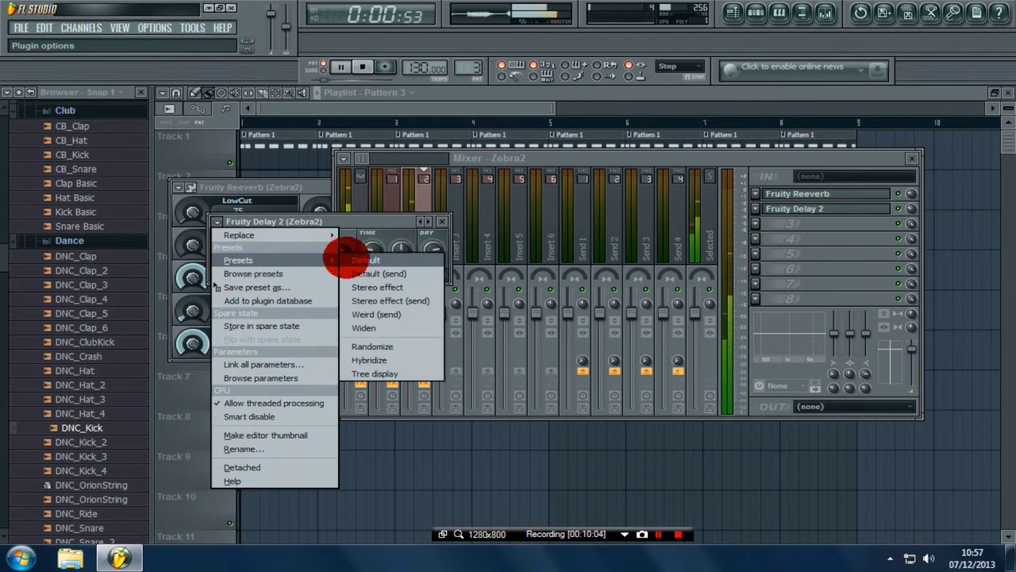
left_click(365, 287)
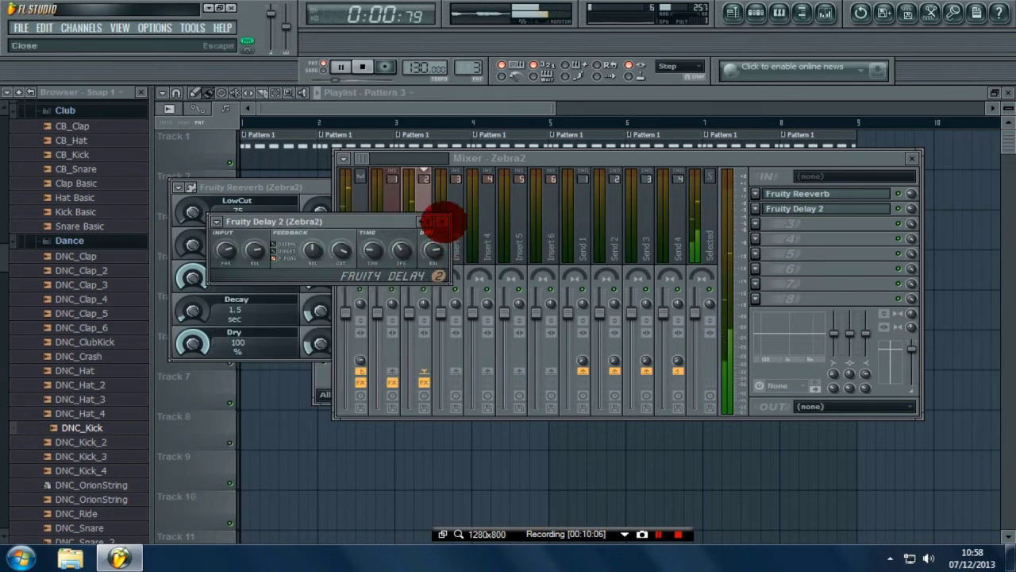
left_click(443, 222)
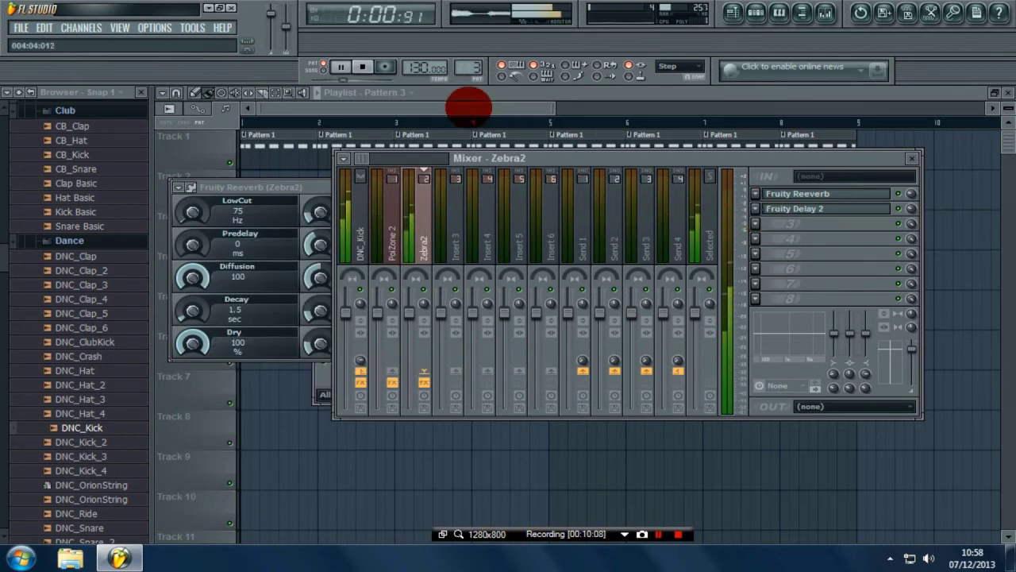
left_click(347, 66)
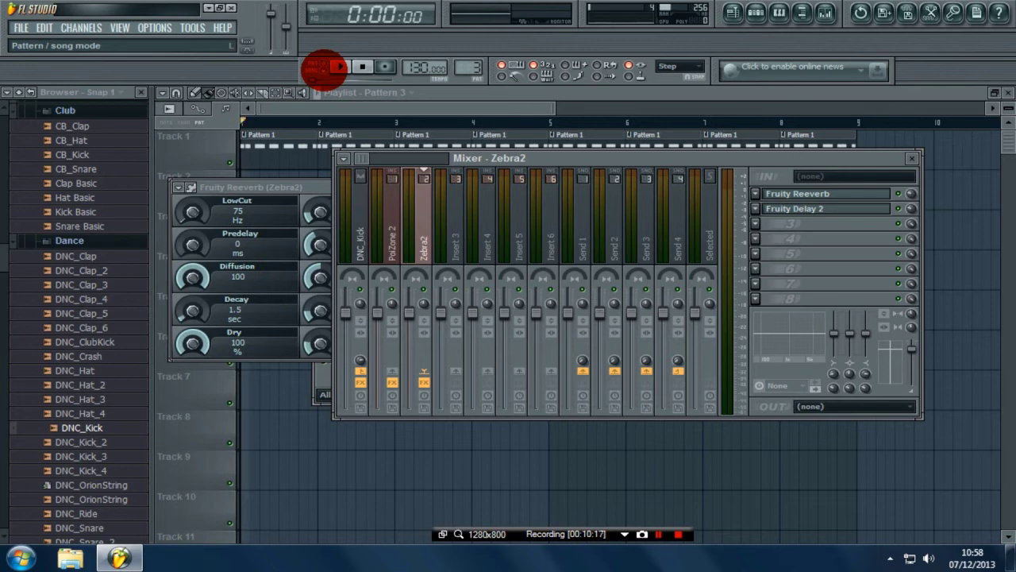
Step: Play the song arrangement from the start with the playlist in view and stop playback
left_click(338, 67)
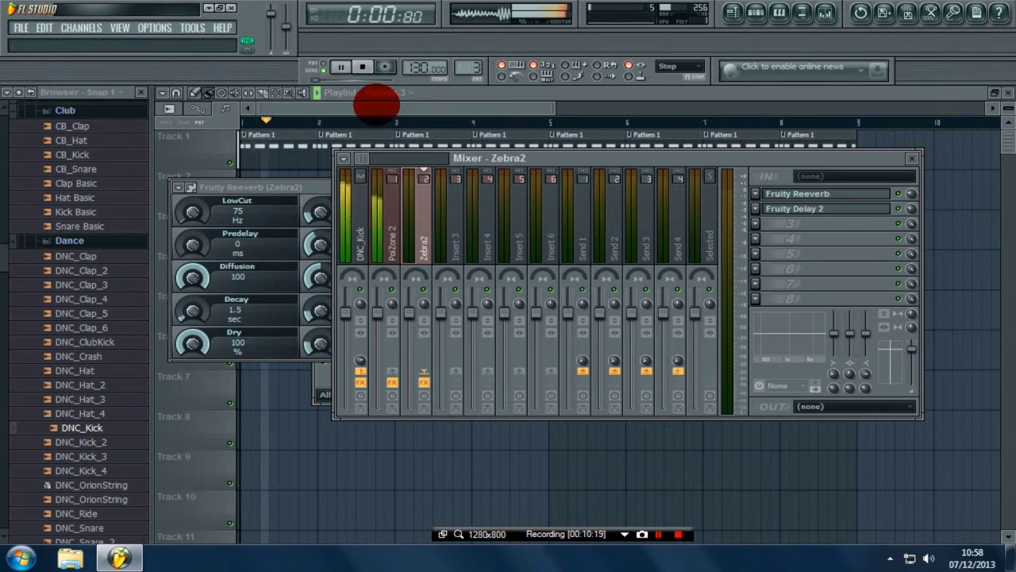
left_click(377, 103)
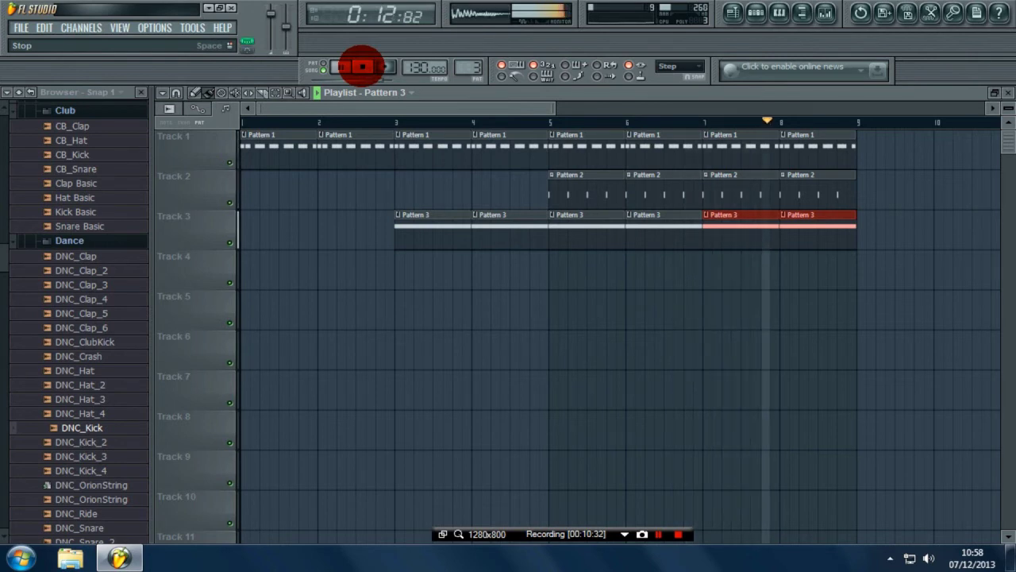
left_click(361, 66)
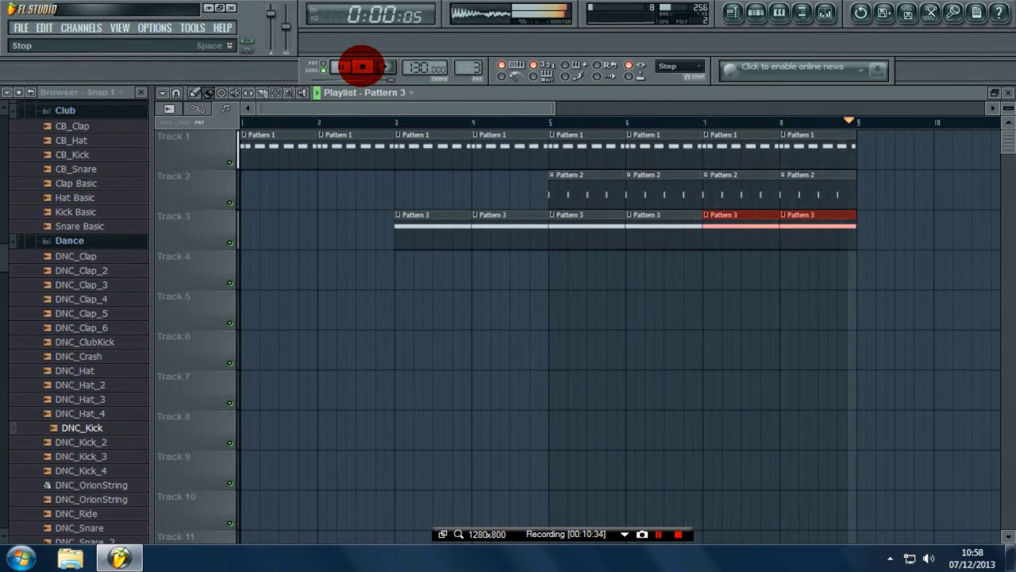
Step: Switch to Pattern 4 and insert a SuperWave Performer channel above Zebra2
left_click(747, 14)
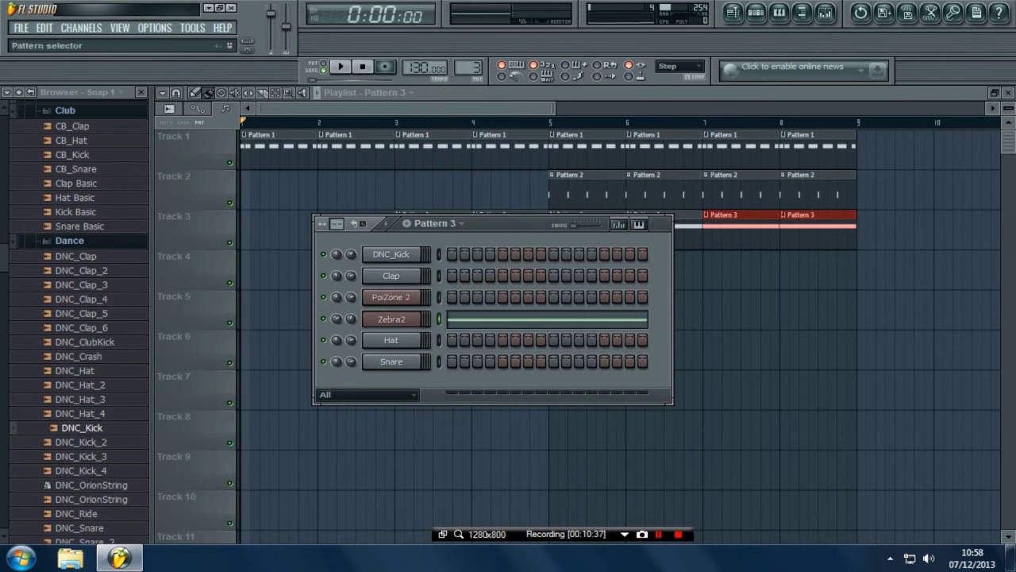
scroll(474, 69, "up", 1)
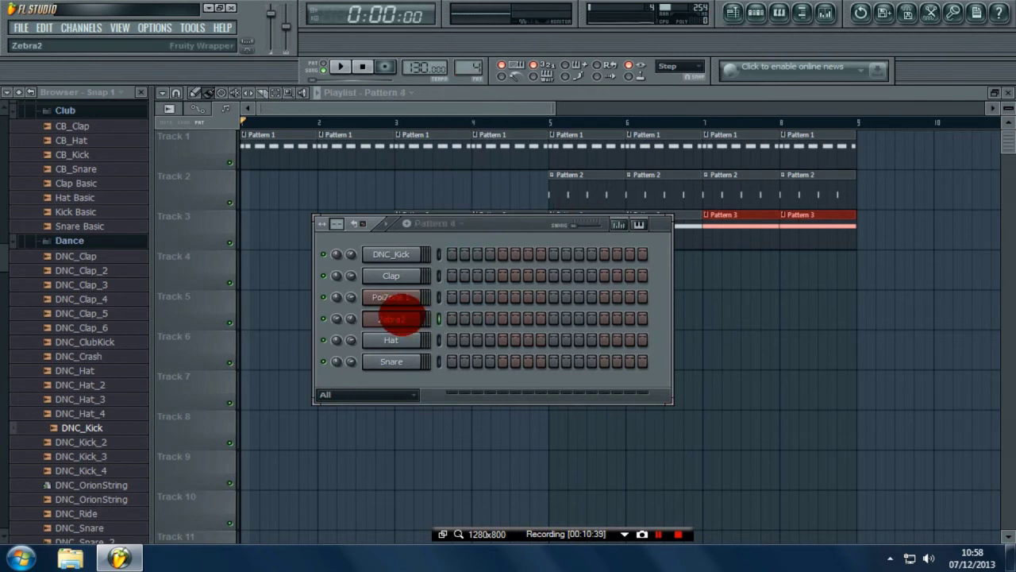
right_click(393, 322)
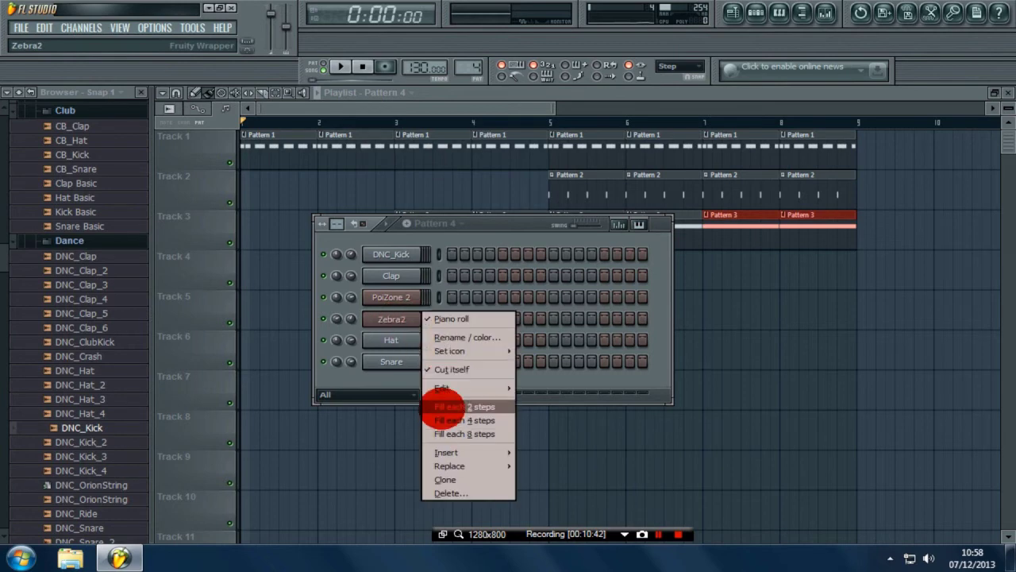
mouse_move(444, 451)
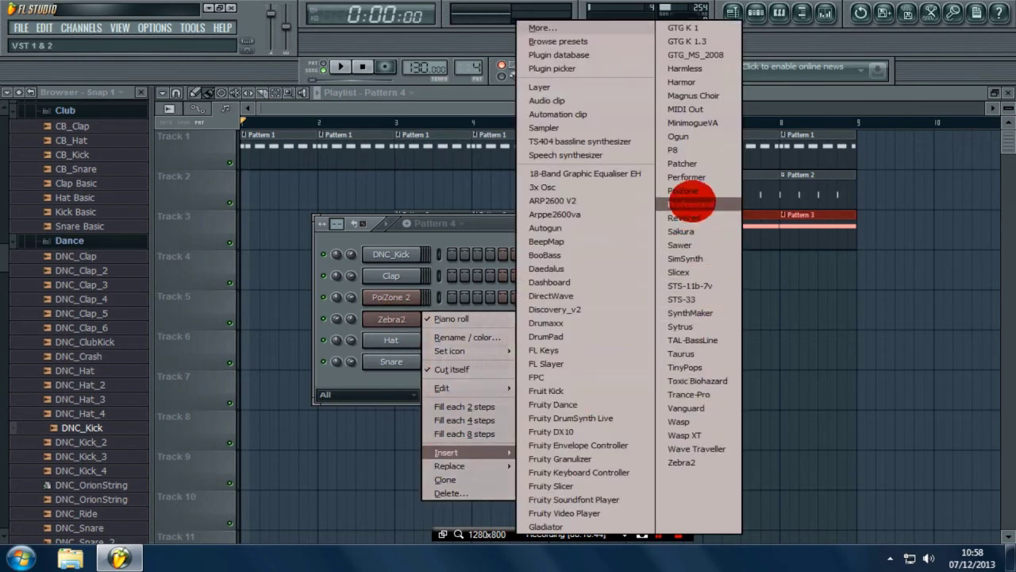
left_click(689, 176)
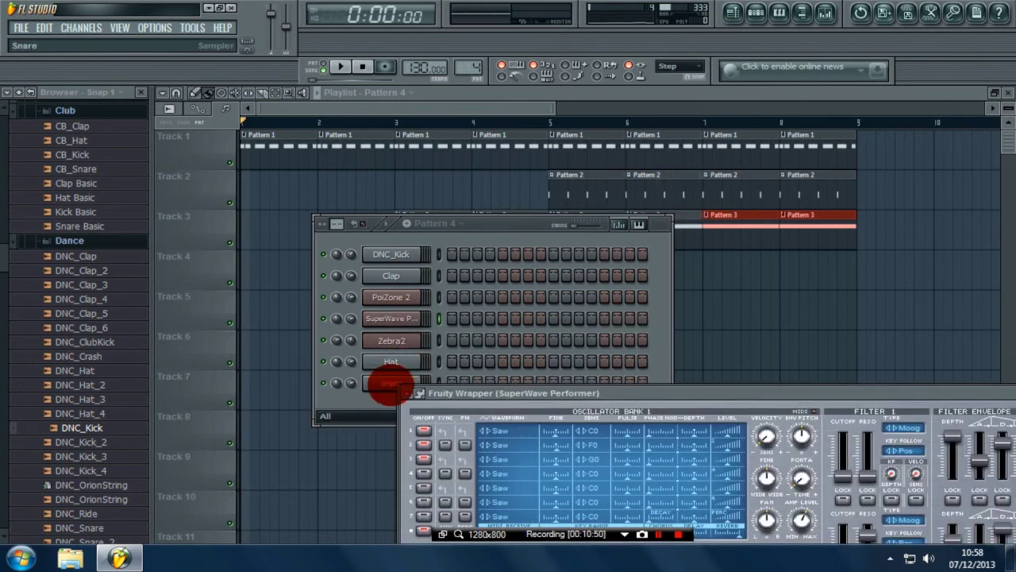
Step: Load the Bright Strings preset into SuperWave Performer, close its window and lower the channel's volume
right_click(397, 385)
mouse_move(426, 333)
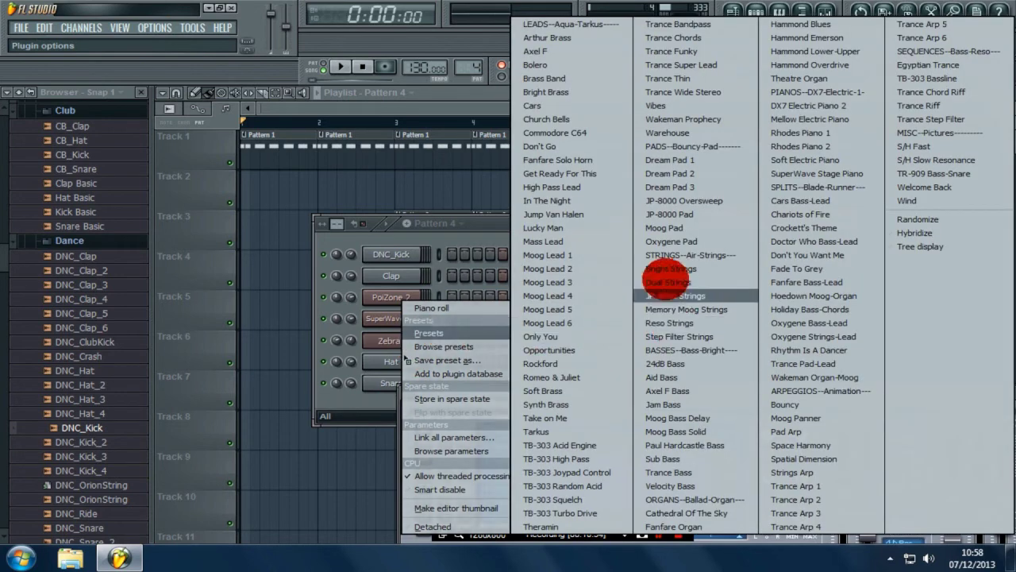
left_click(659, 268)
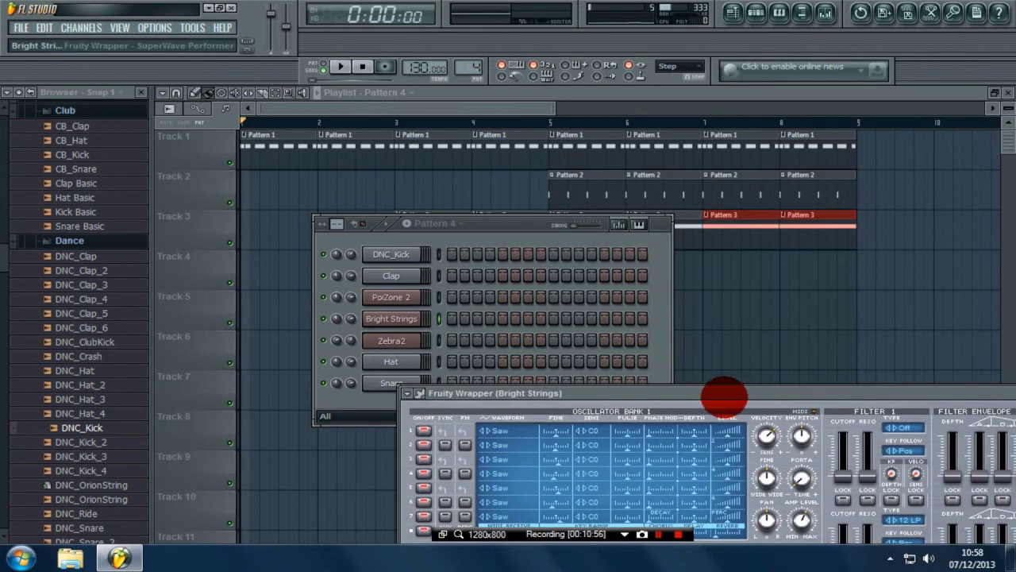
left_click_drag(722, 393, 660, 204)
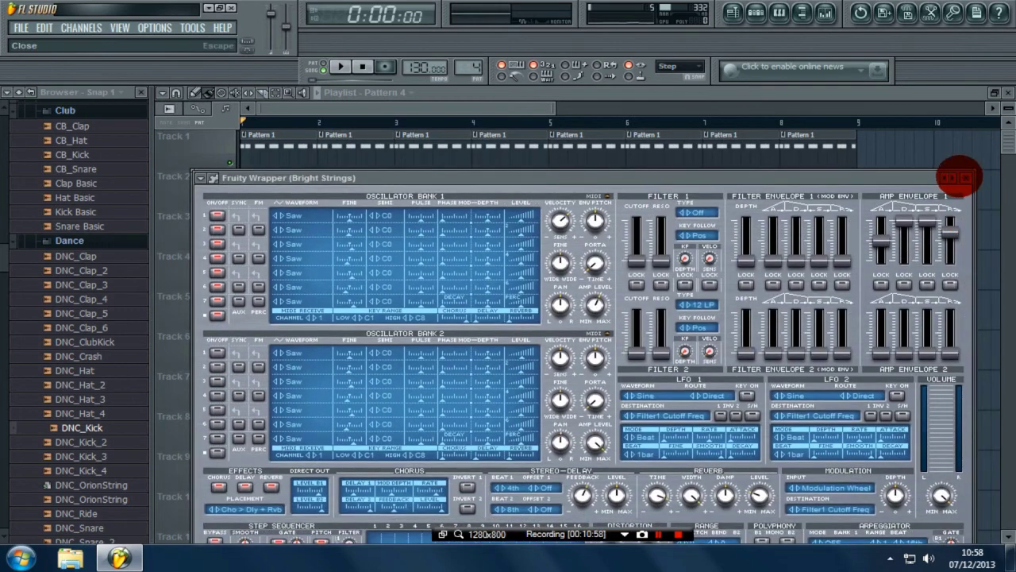
left_click(966, 178)
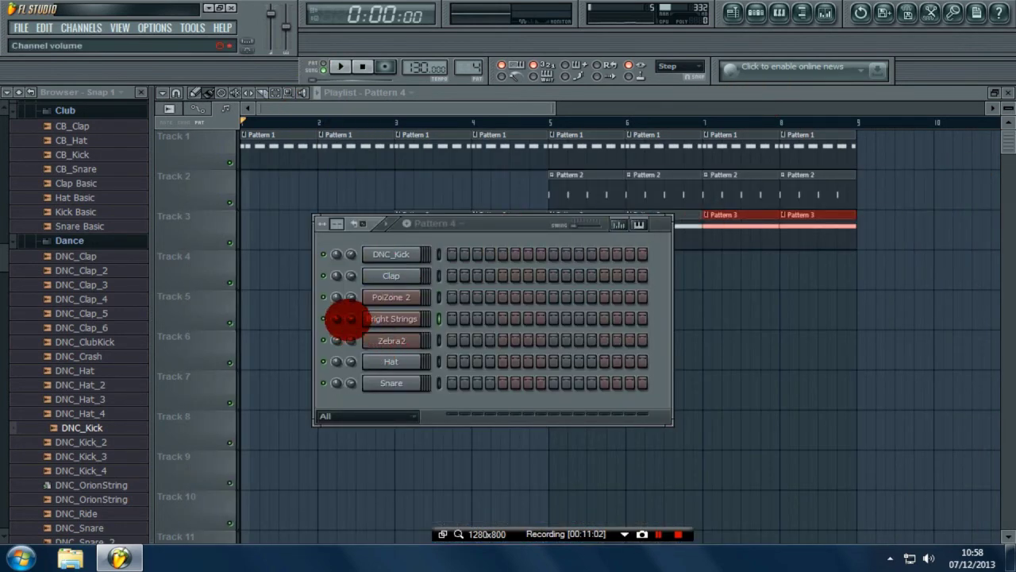
left_click_drag(337, 319, 337, 337)
Step: Add a G#4 note at the start of the Bright Strings piano roll and extend it to two bars
right_click(385, 317)
left_click(448, 317)
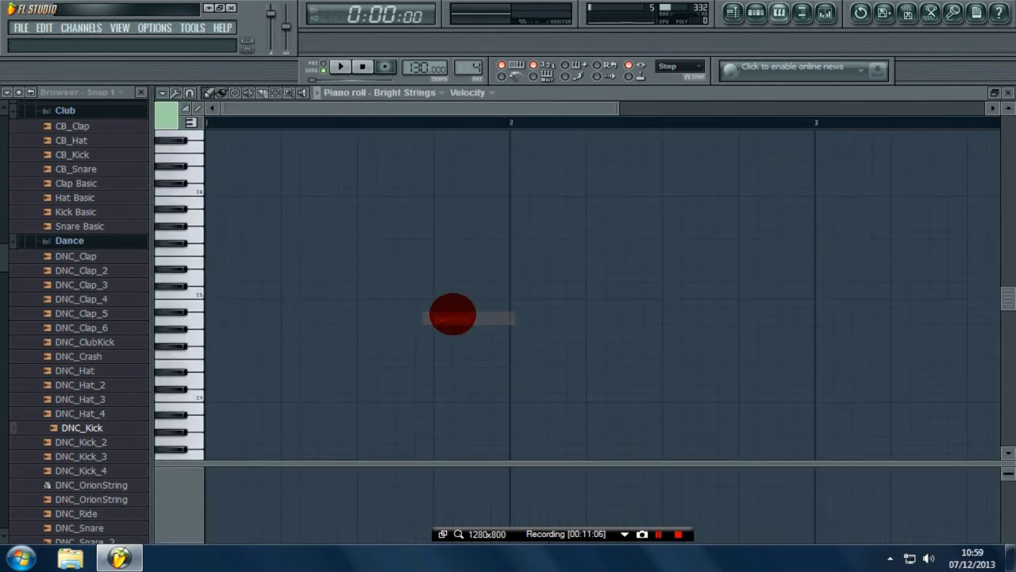
left_click(188, 295)
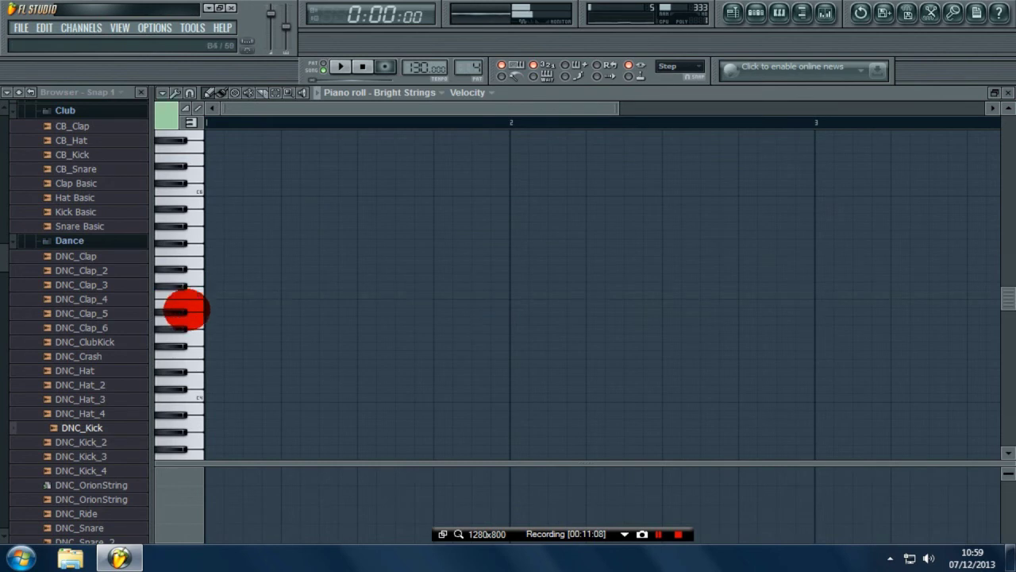
mouse_move(186, 311)
left_mouse_down()
mouse_move(195, 318)
mouse_move(182, 327)
left_mouse_up()
scroll(204, 328, "down", 2)
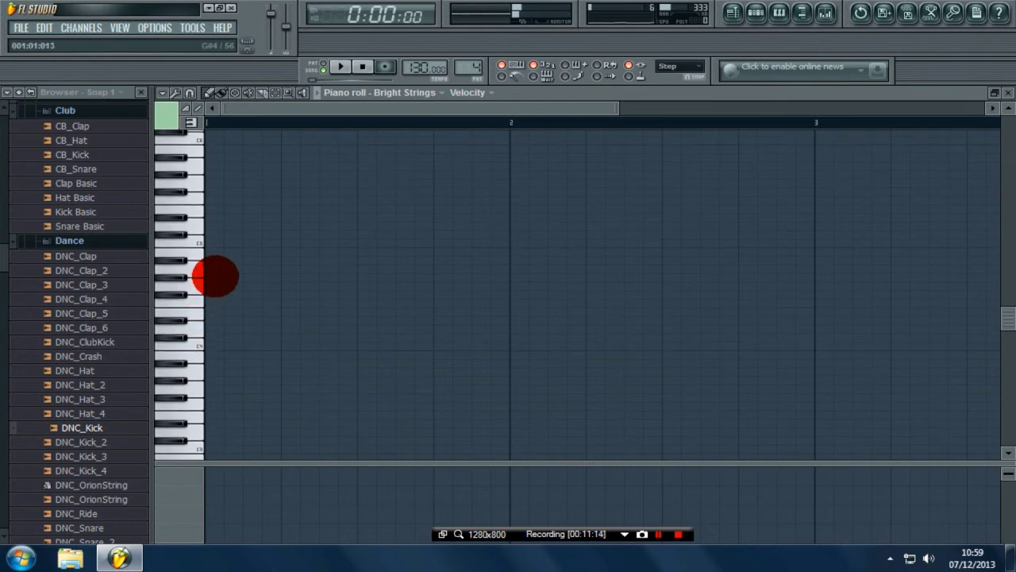
left_click(212, 276)
left_click(211, 277)
left_click(351, 375)
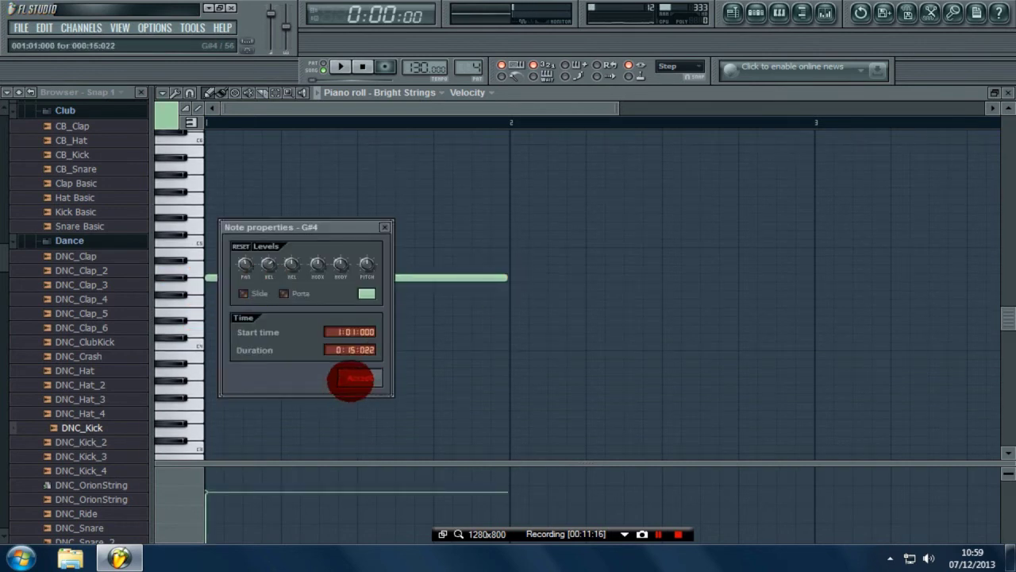
left_click_drag(505, 285, 788, 278)
Step: Add two-bar D#5, B4 and G#2 notes at the start of the Bright Strings piano roll
scroll(185, 256, "up", 3)
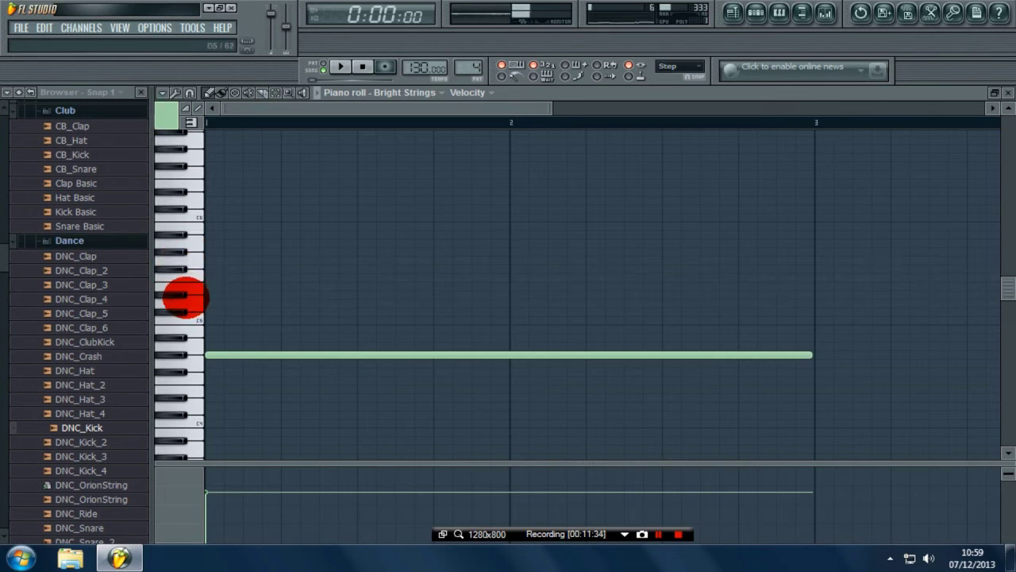
left_click(206, 295)
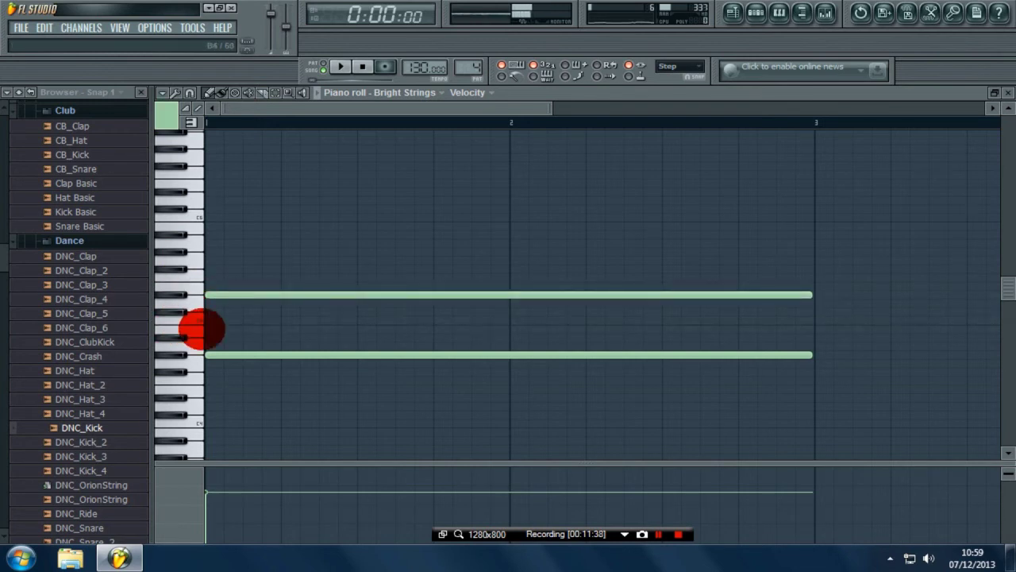
left_click(208, 328)
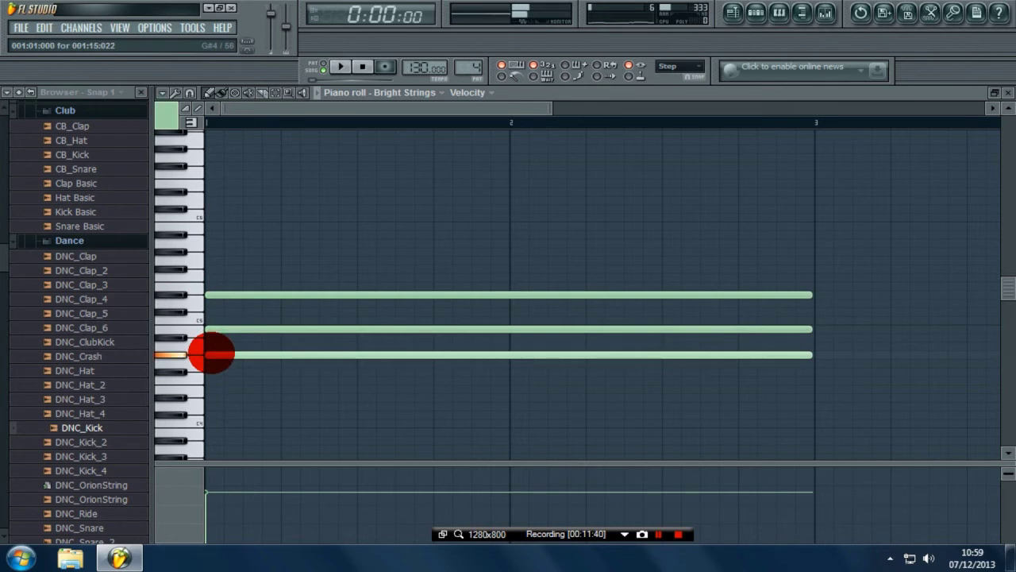
scroll(194, 403, "down", 6)
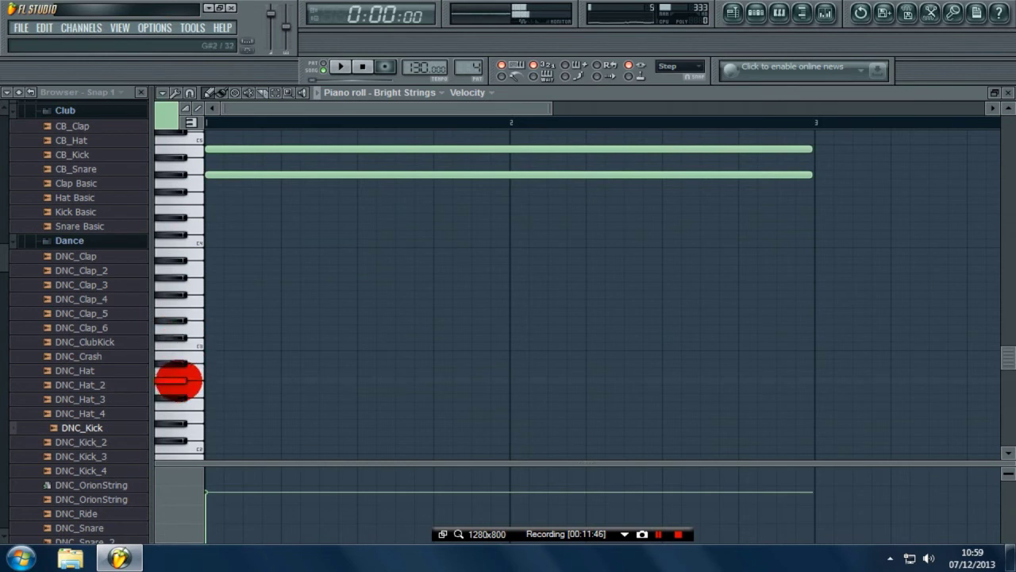
left_click(211, 383)
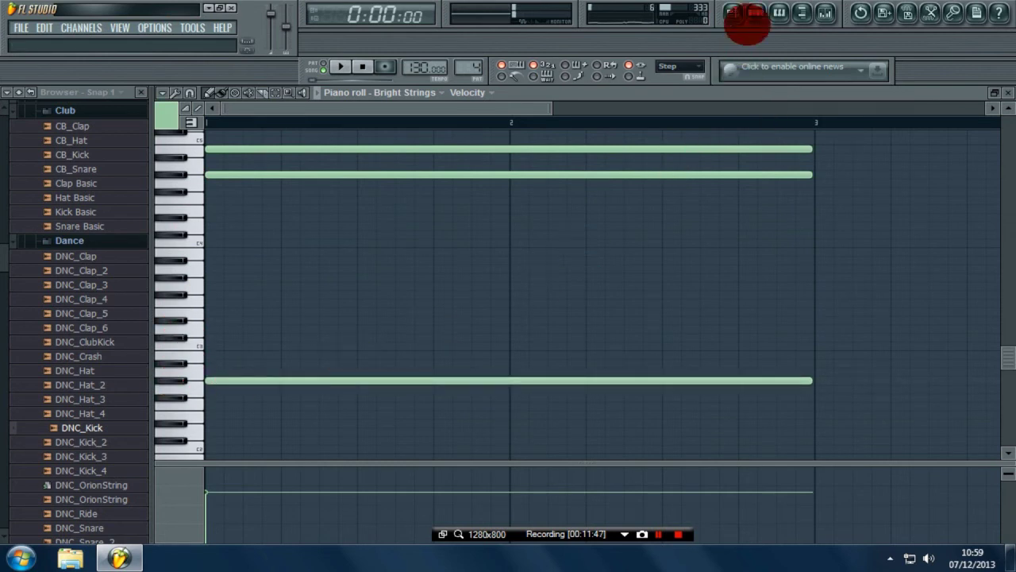
Step: Place Pattern 4 on Track 4 of the playlist at bar 7 and select bar 7 on the timeline
left_click(735, 12)
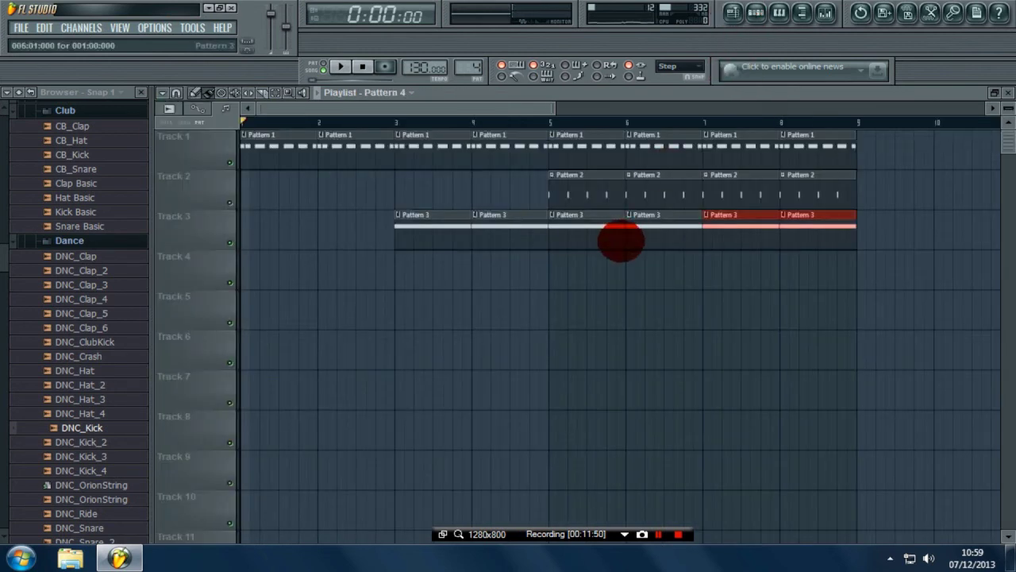
left_click(706, 261)
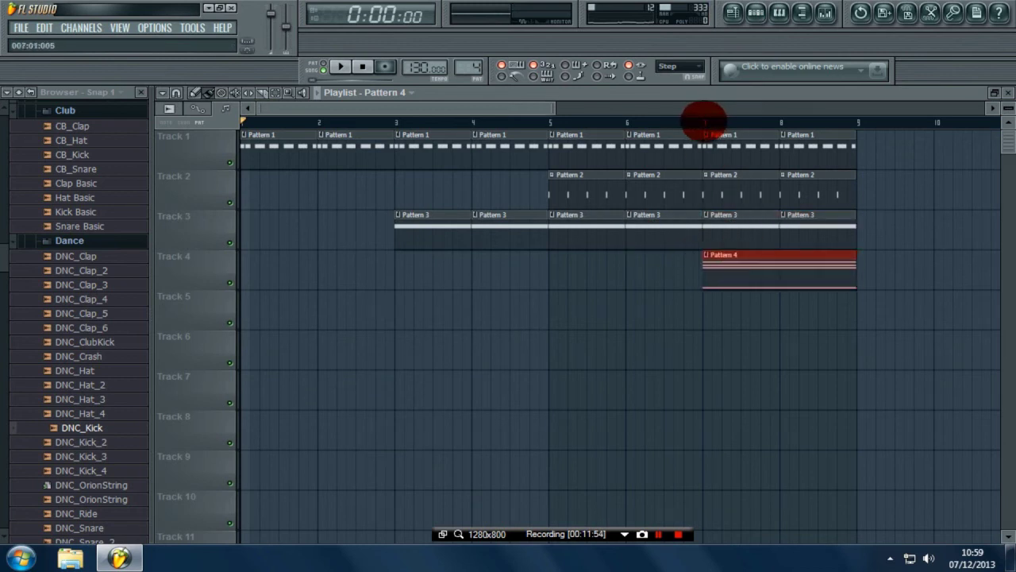
left_click_drag(704, 119, 771, 120)
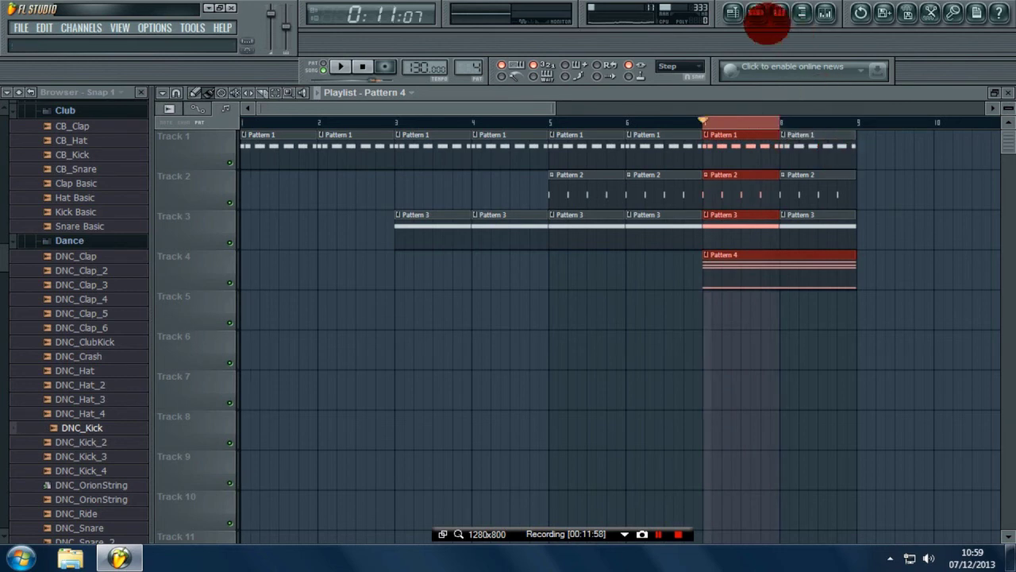
Step: Set the Bright Strings channel volume to 27% and create an automation clip for it
left_click(755, 13)
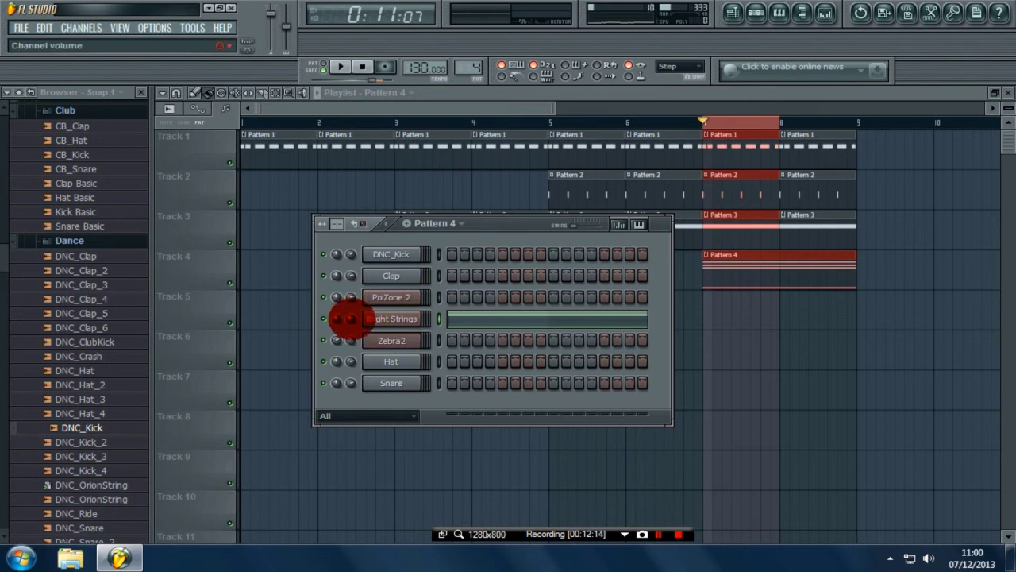
left_click_drag(341, 318, 341, 333)
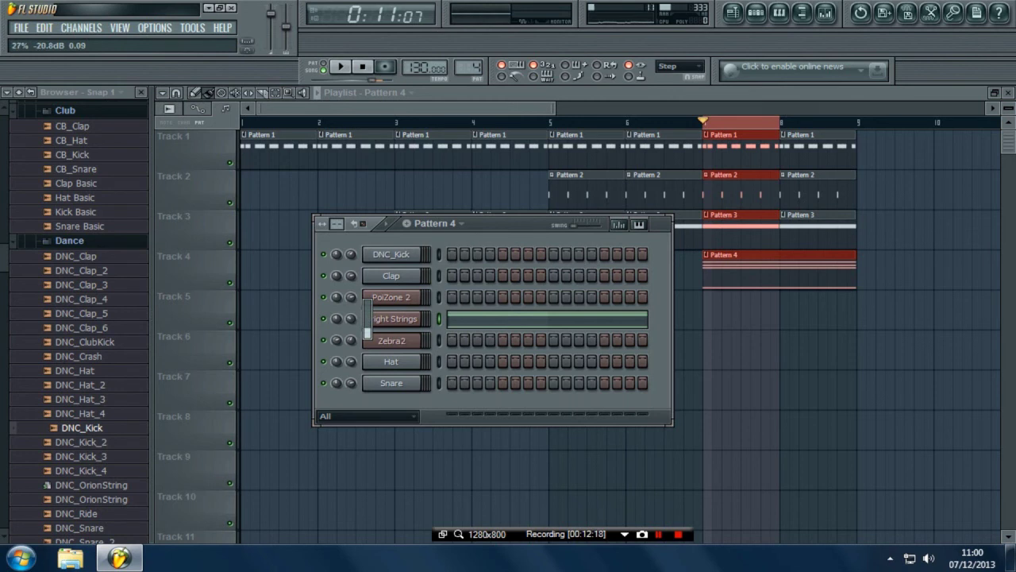
left_click_drag(341, 334, 346, 318)
right_click(347, 319)
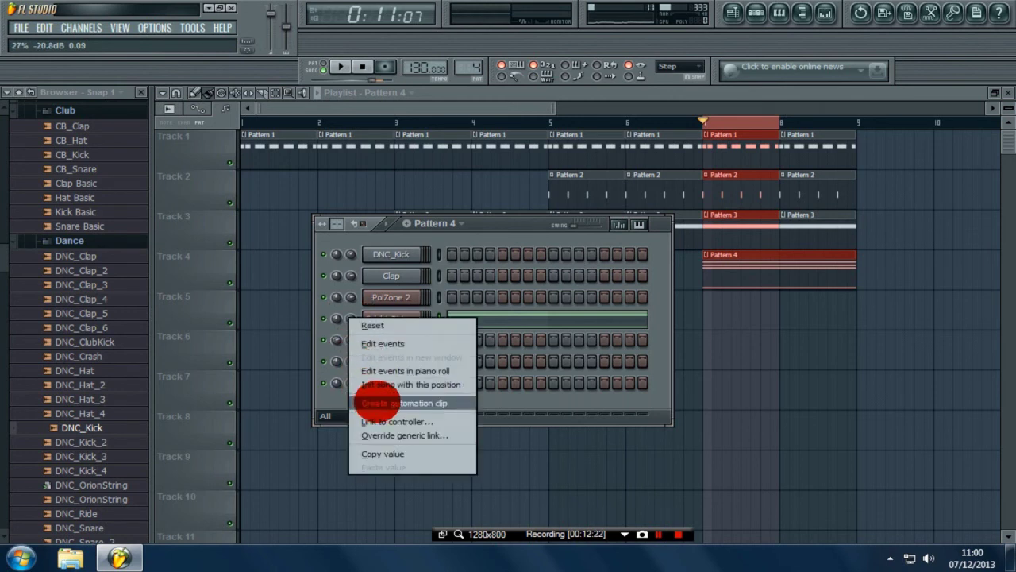
left_click(380, 404)
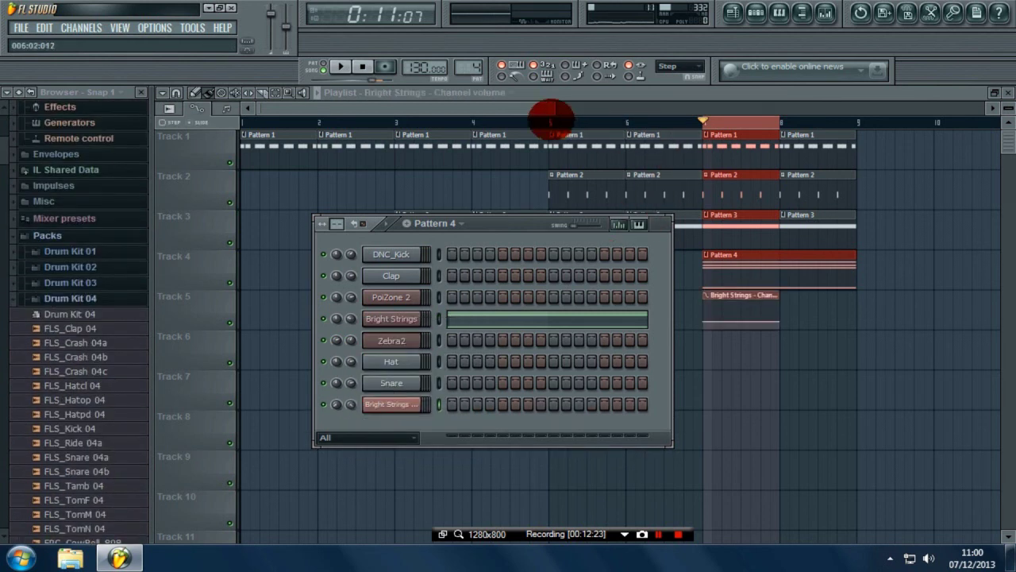
Step: Lower the start point of the Bright Strings volume automation clip to the minimum so the volume ramps up across bar 7
left_click(502, 101)
left_click_drag(502, 101, 557, 100)
left_click(580, 321)
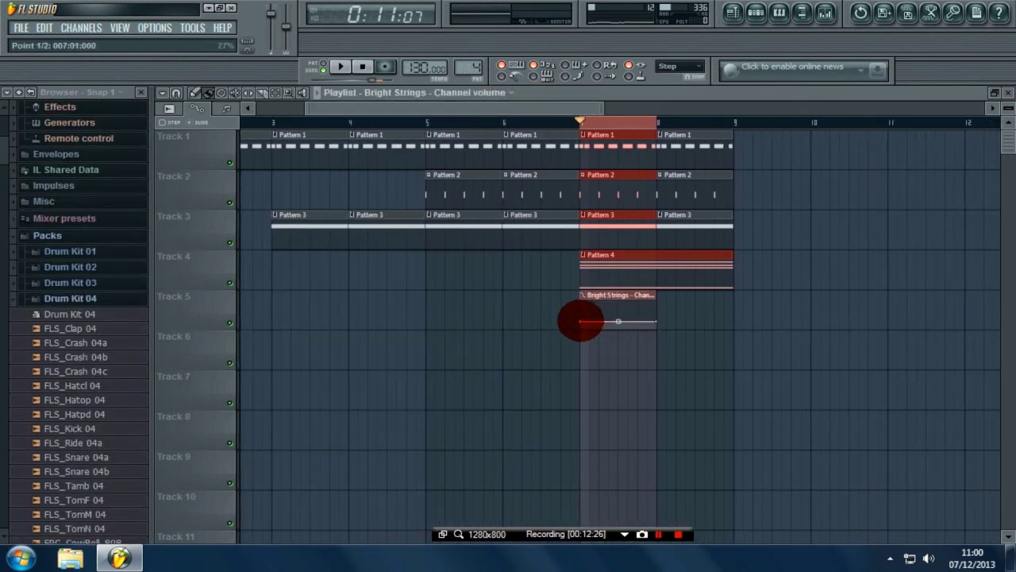
left_click_drag(580, 321, 580, 354)
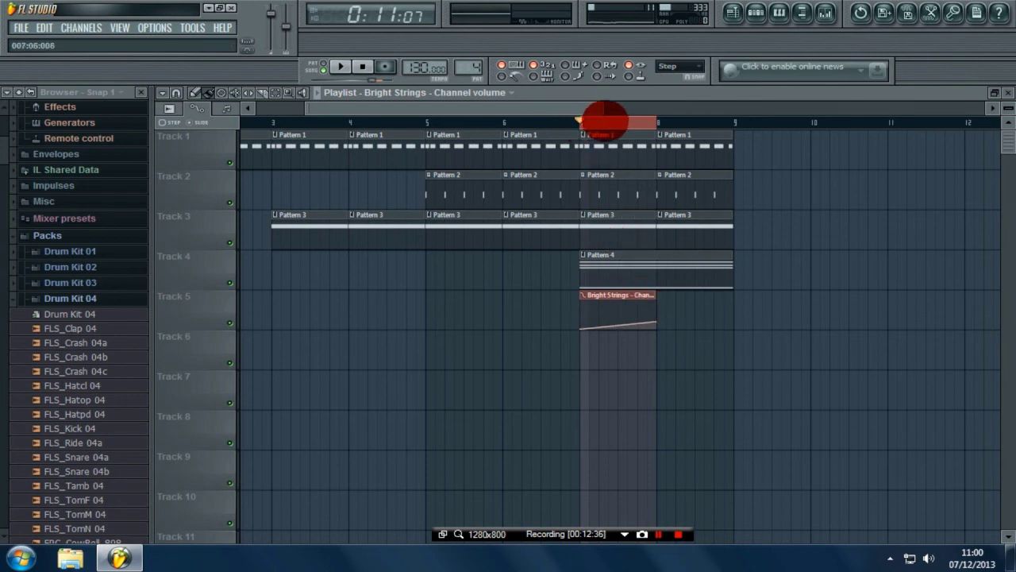
Step: Clear the bar 7 time selection, play the song from bar 3 and stop playback
left_click(605, 119)
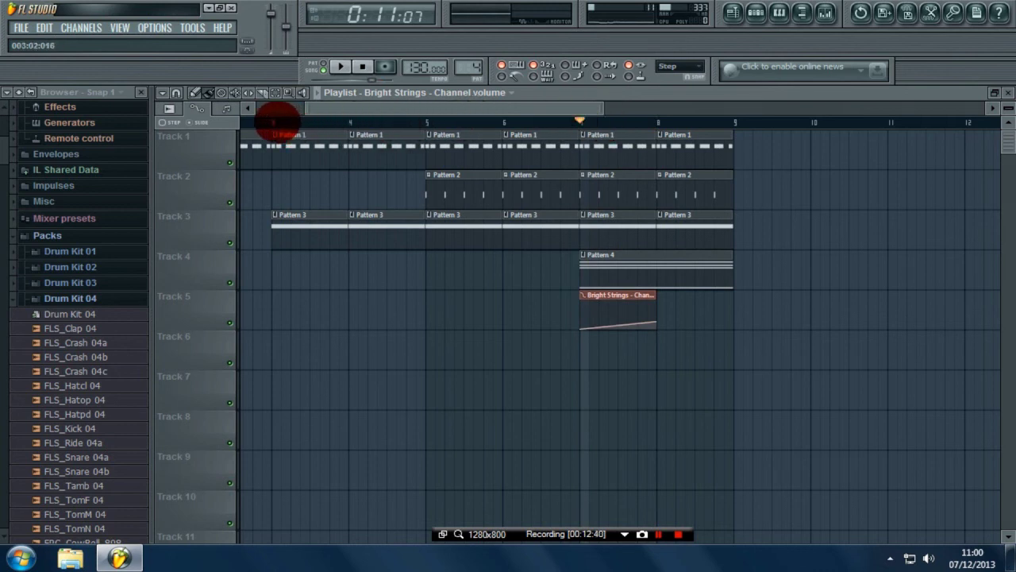
left_click(273, 120)
left_click(340, 67)
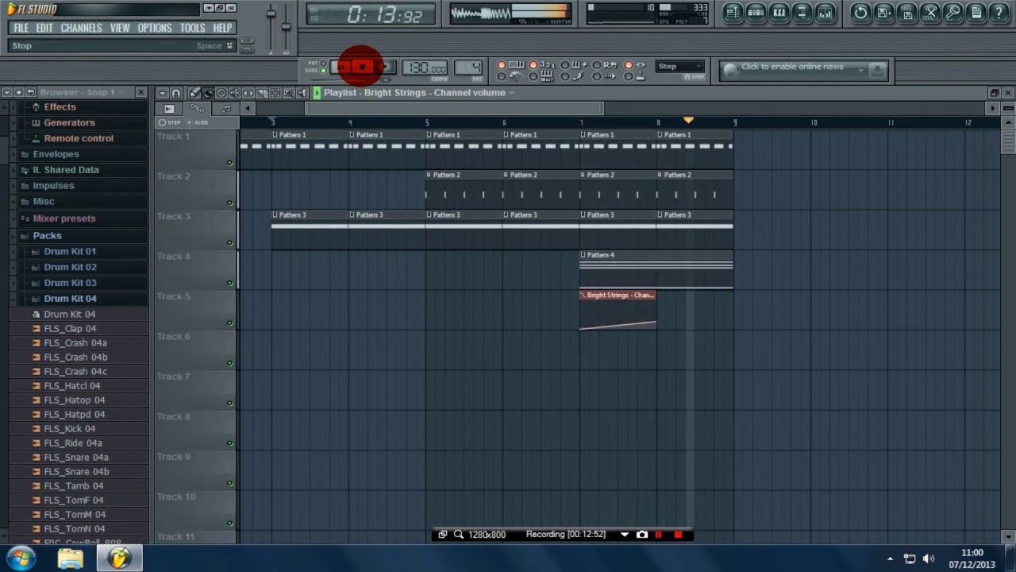
left_click(361, 66)
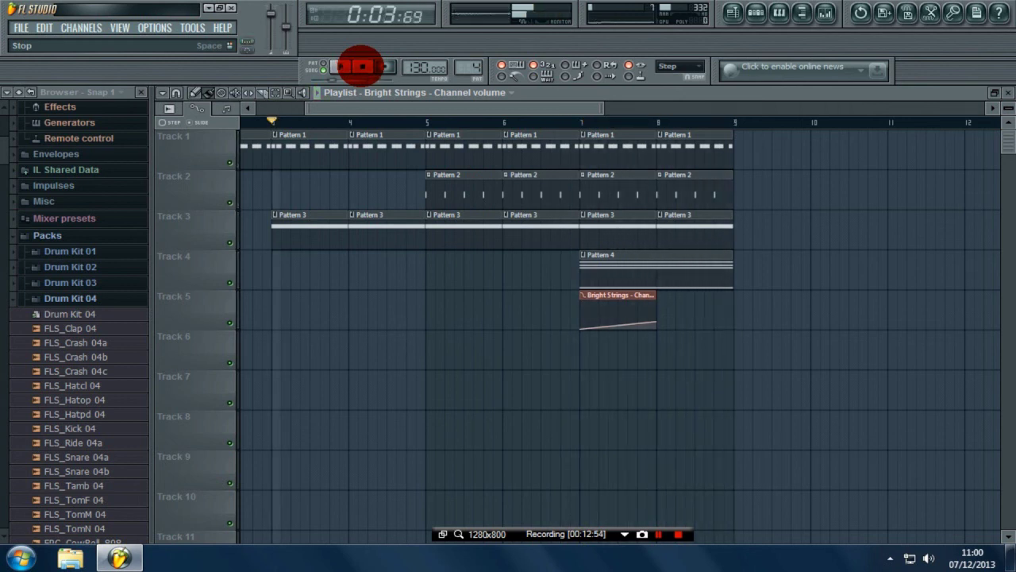